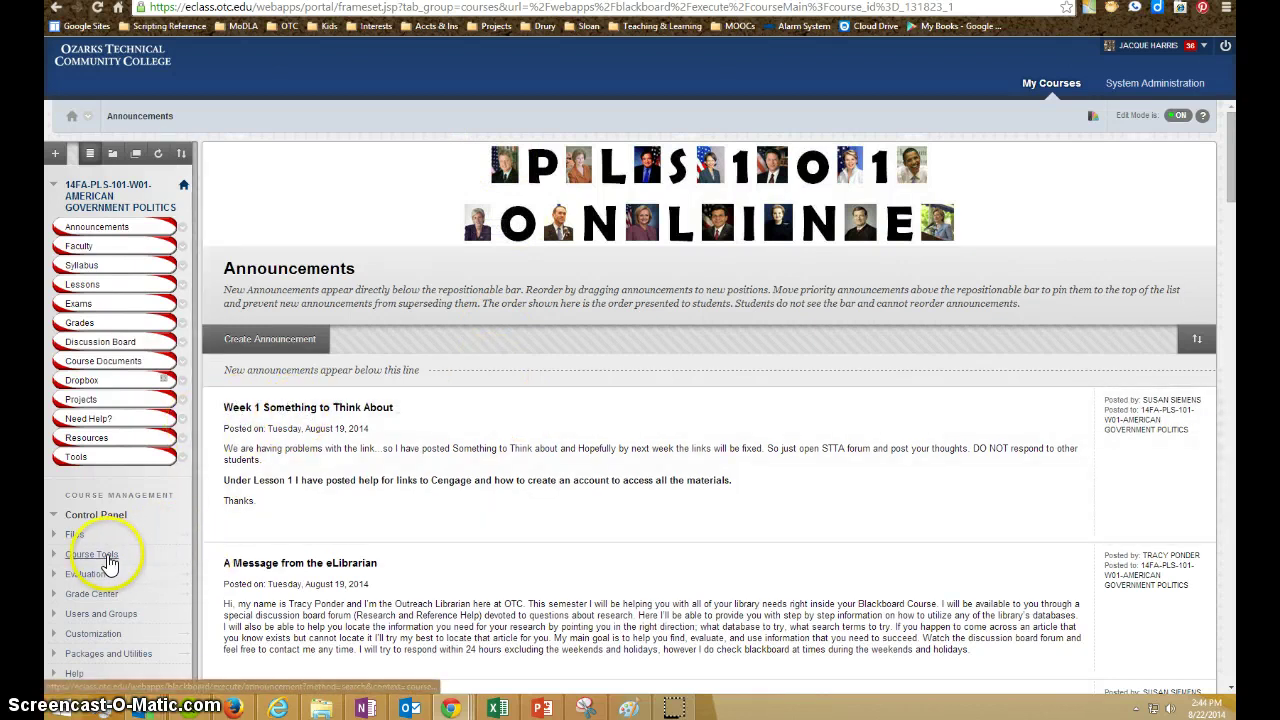
- Scroll down the Control Panel and expand the Customization options
scroll(95, 580, down, 3)
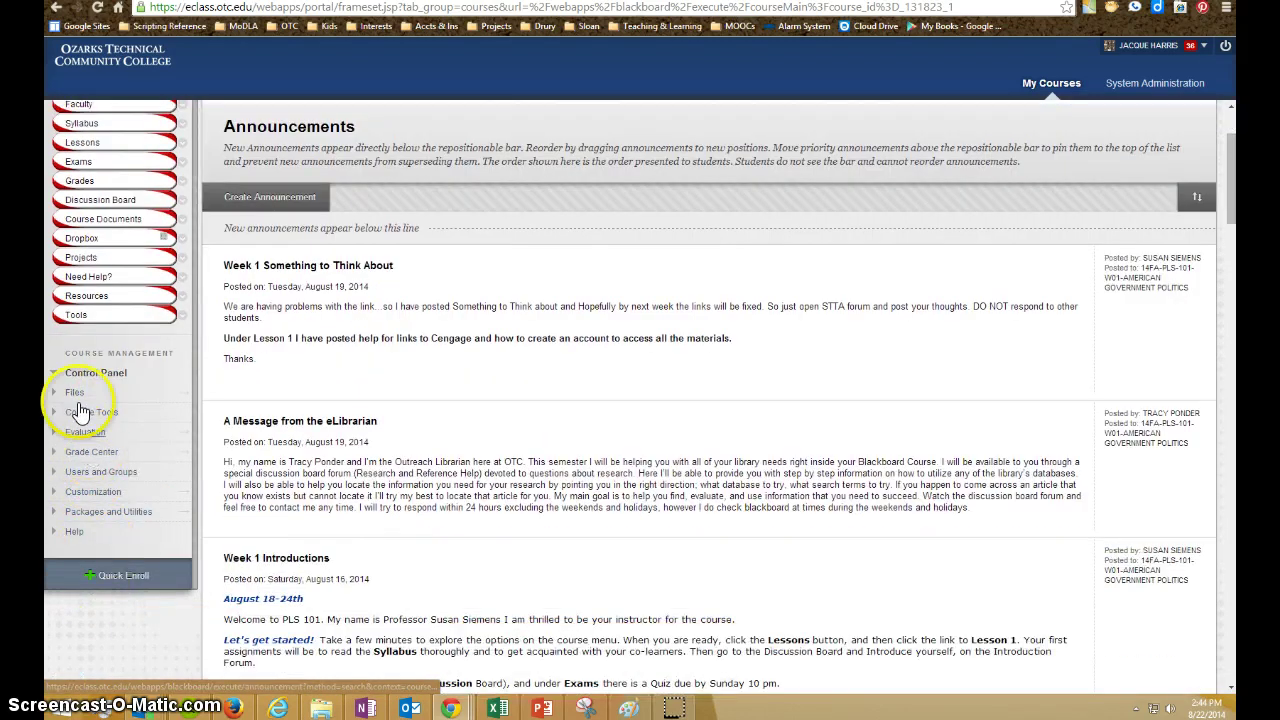
click(105, 497)
- Open Tool Availability, review the tools list, and submit to make Cengage Learning MindLinks Tools available
click(113, 573)
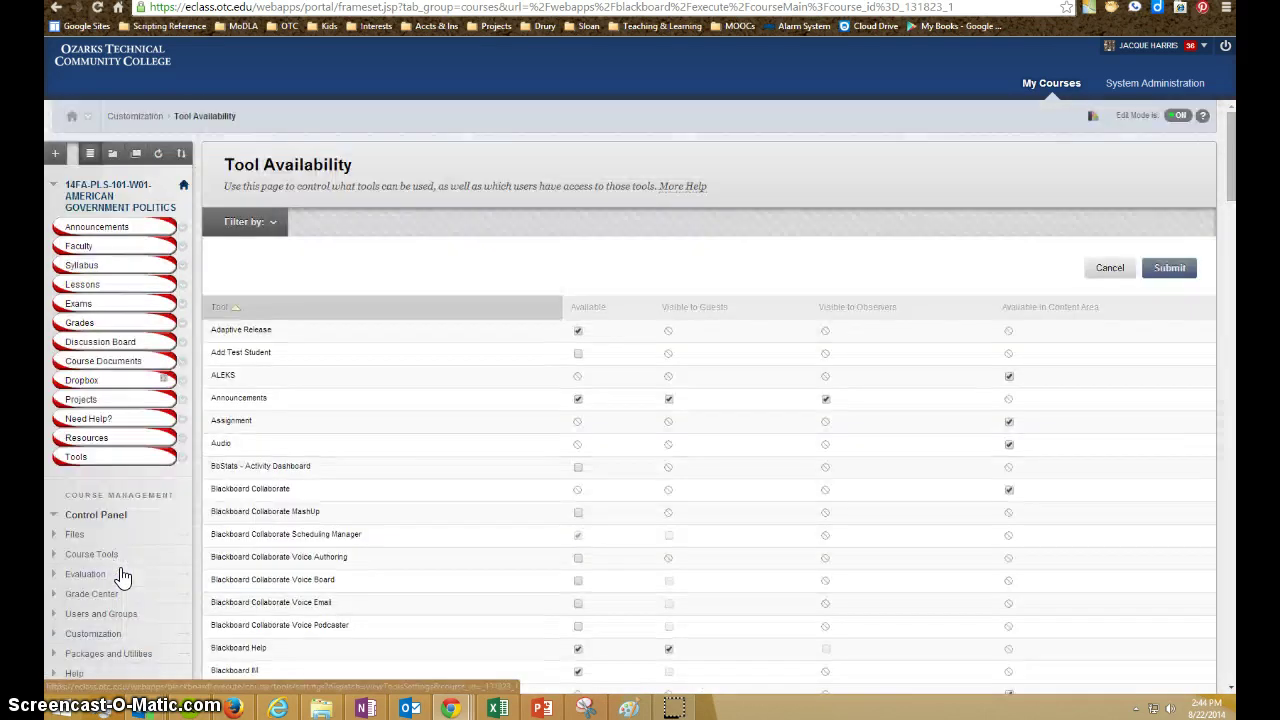
scroll(440, 550, down, 3)
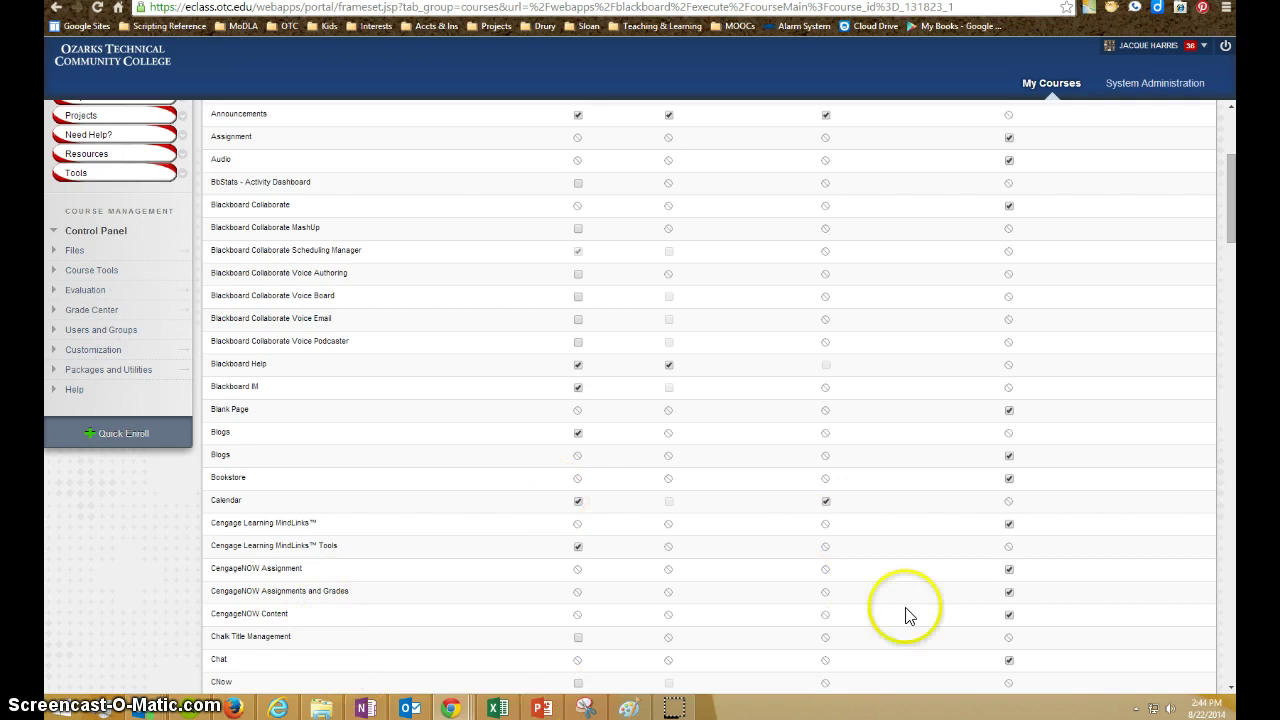
scroll(1089, 364, up, 3)
click(1169, 267)
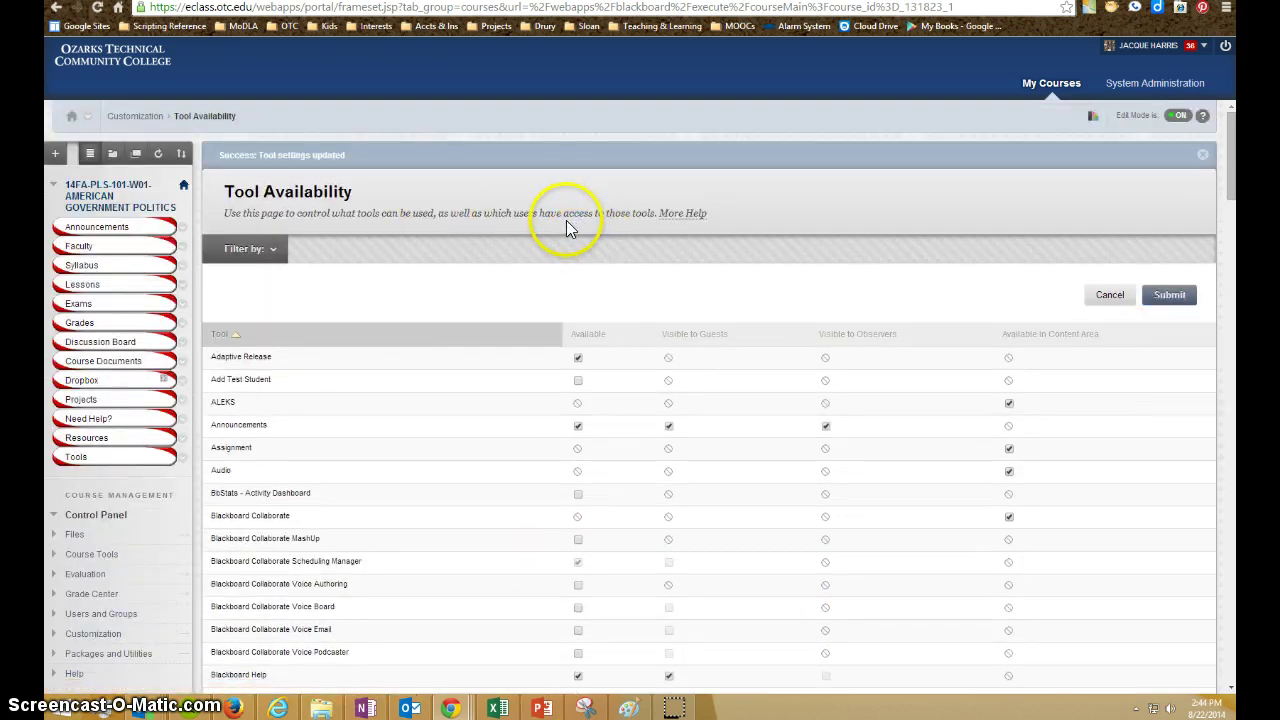
- Add a content area named MindTap to the course menu, available to users
click(55, 156)
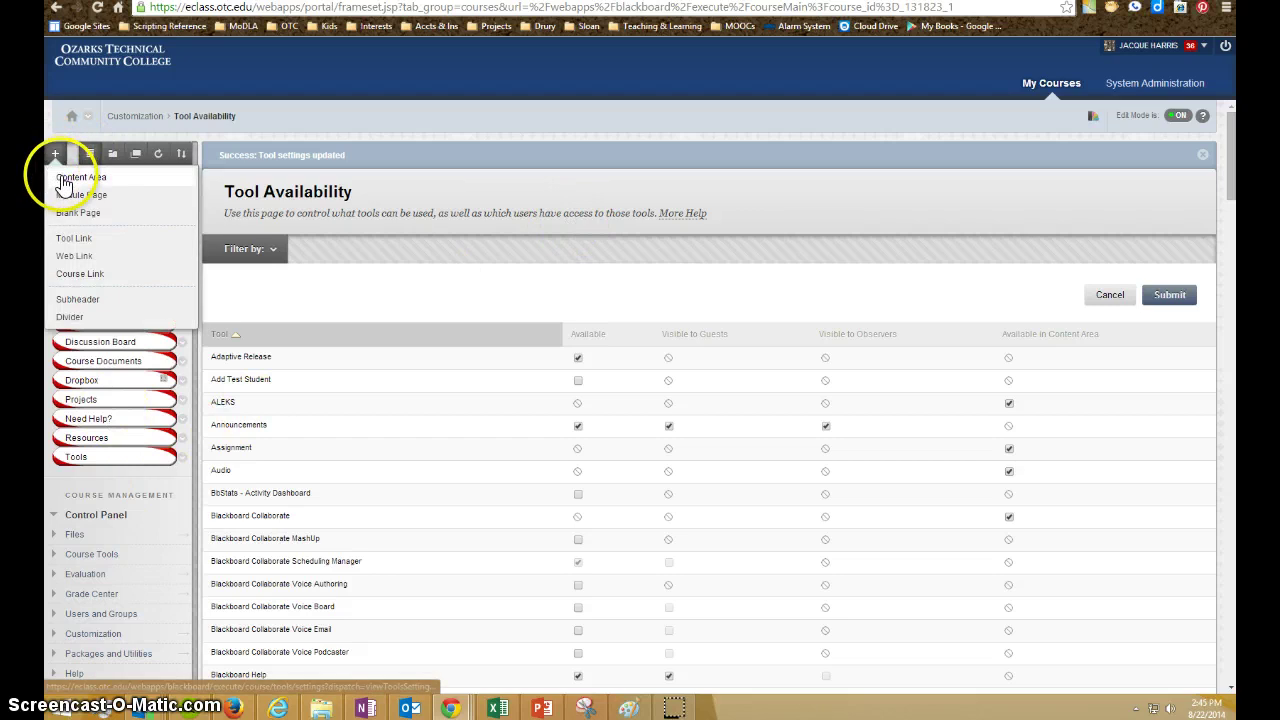
click(64, 180)
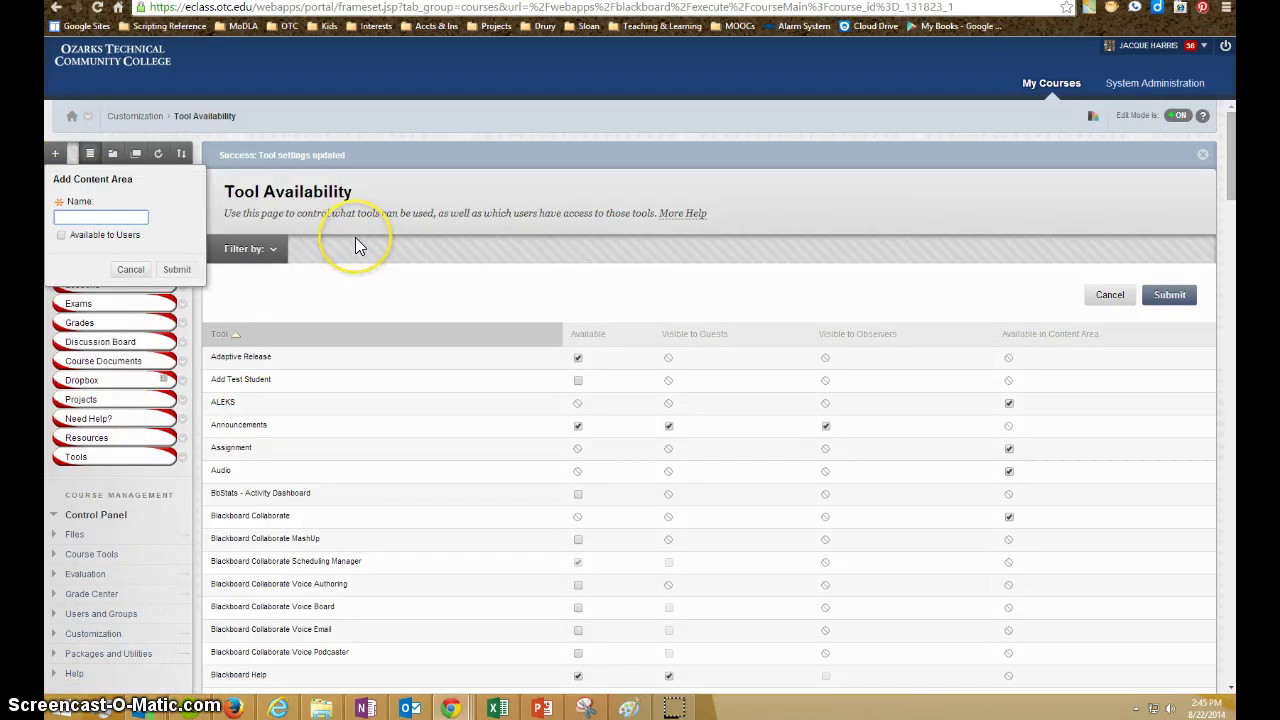
text(MindTap)
click(61, 235)
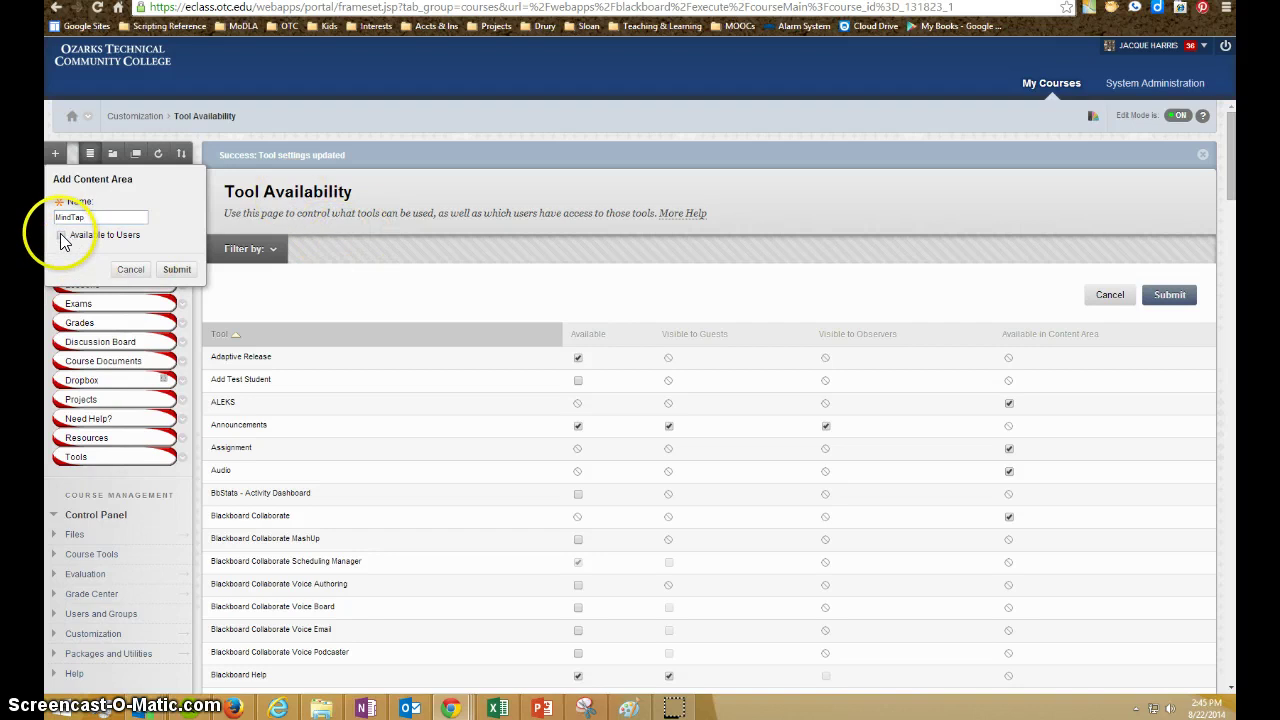
click(177, 269)
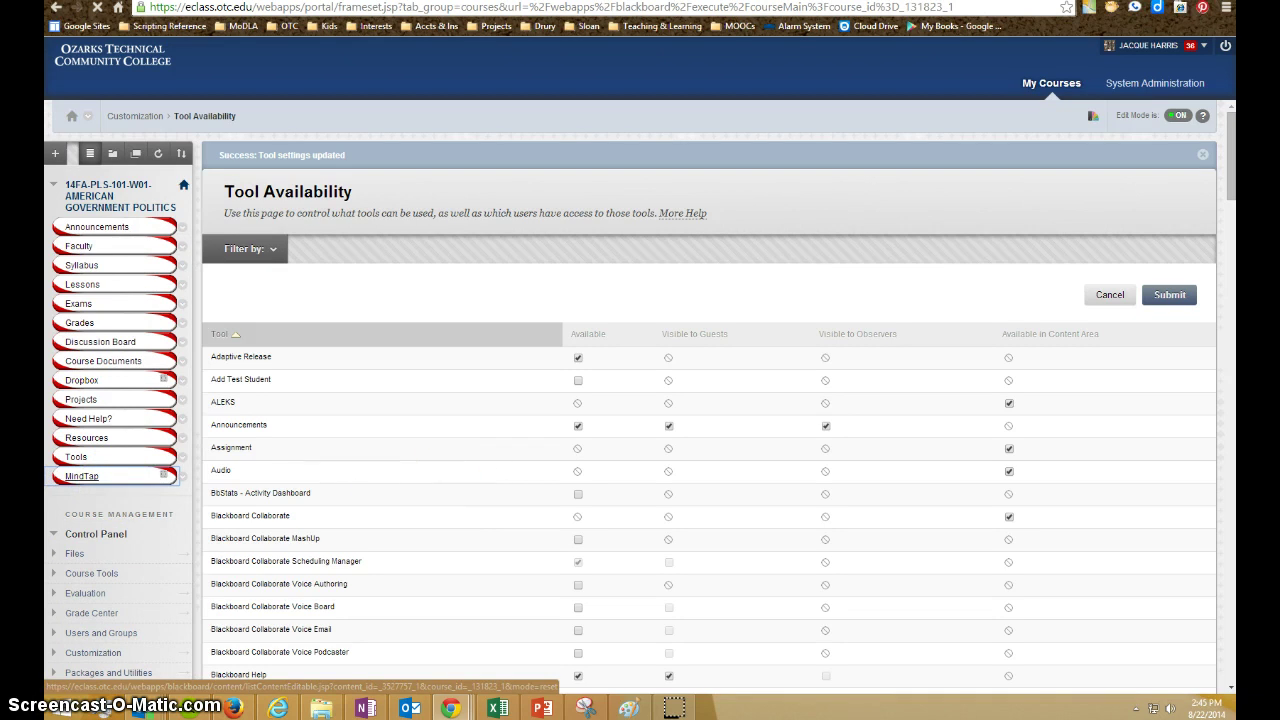
- In the MindTap area, launch Cengage Learning MindLinks from Publisher Content
click(78, 476)
click(548, 203)
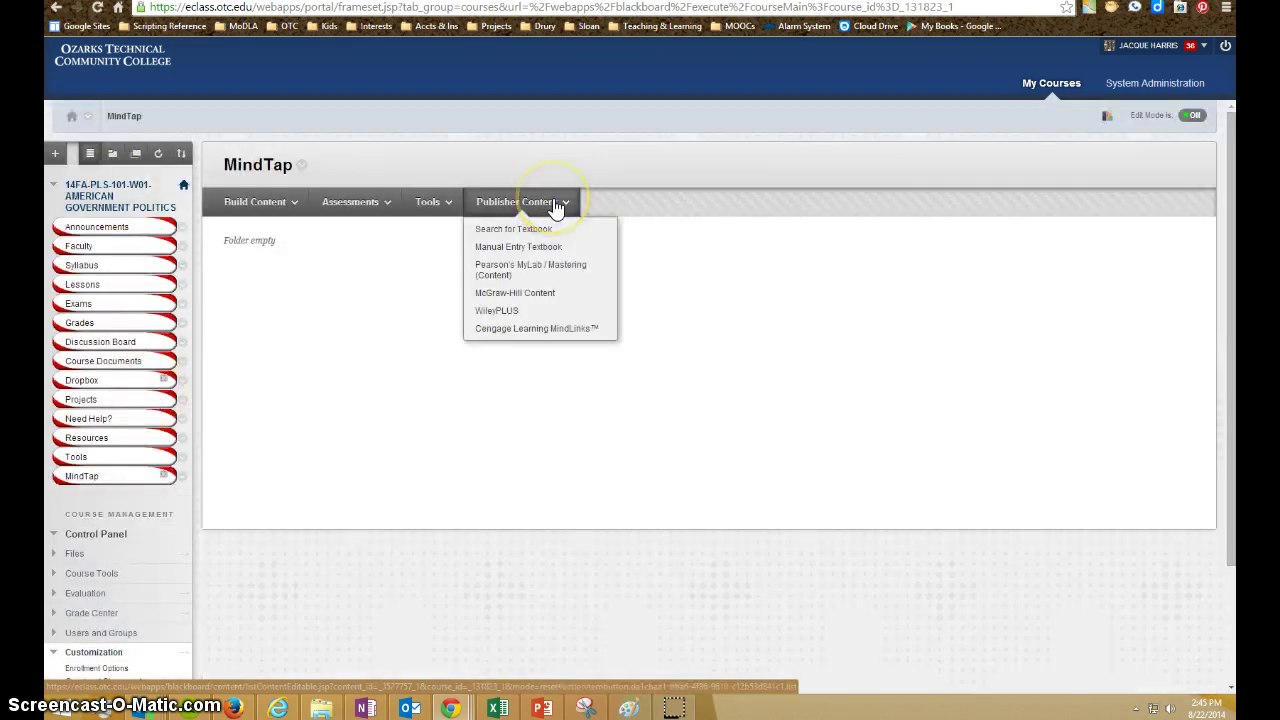
click(555, 329)
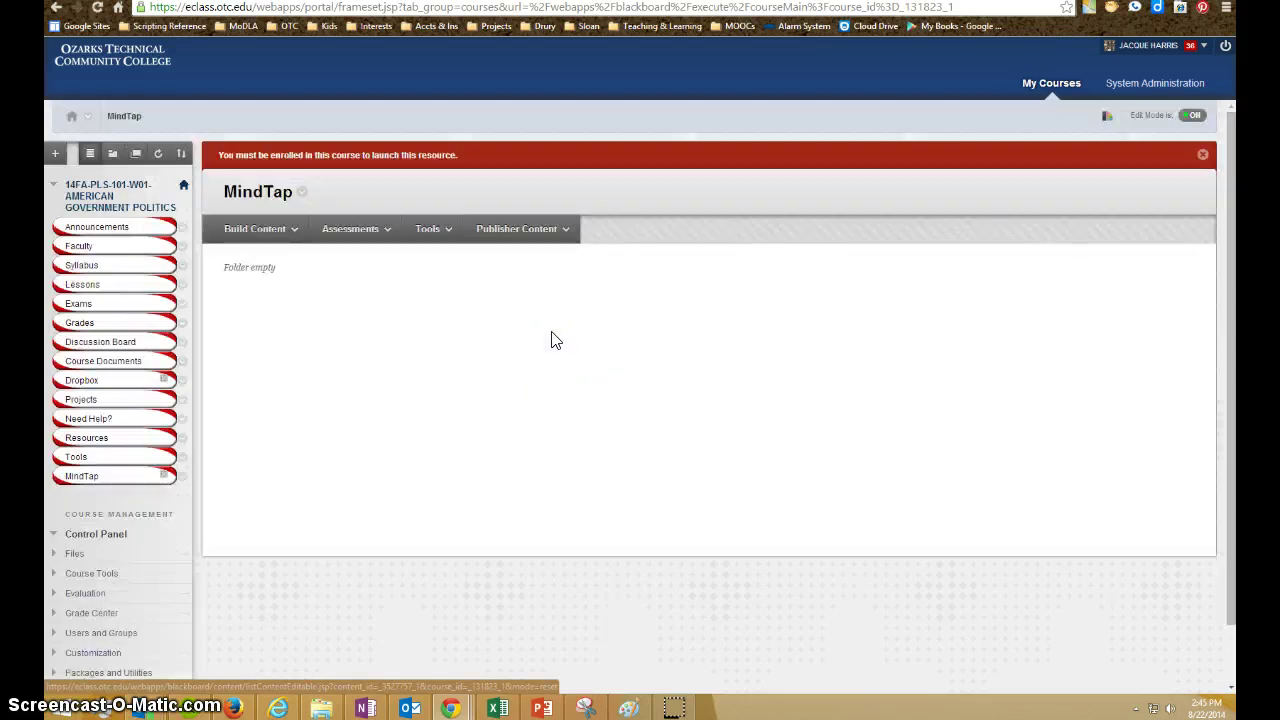
click(543, 343)
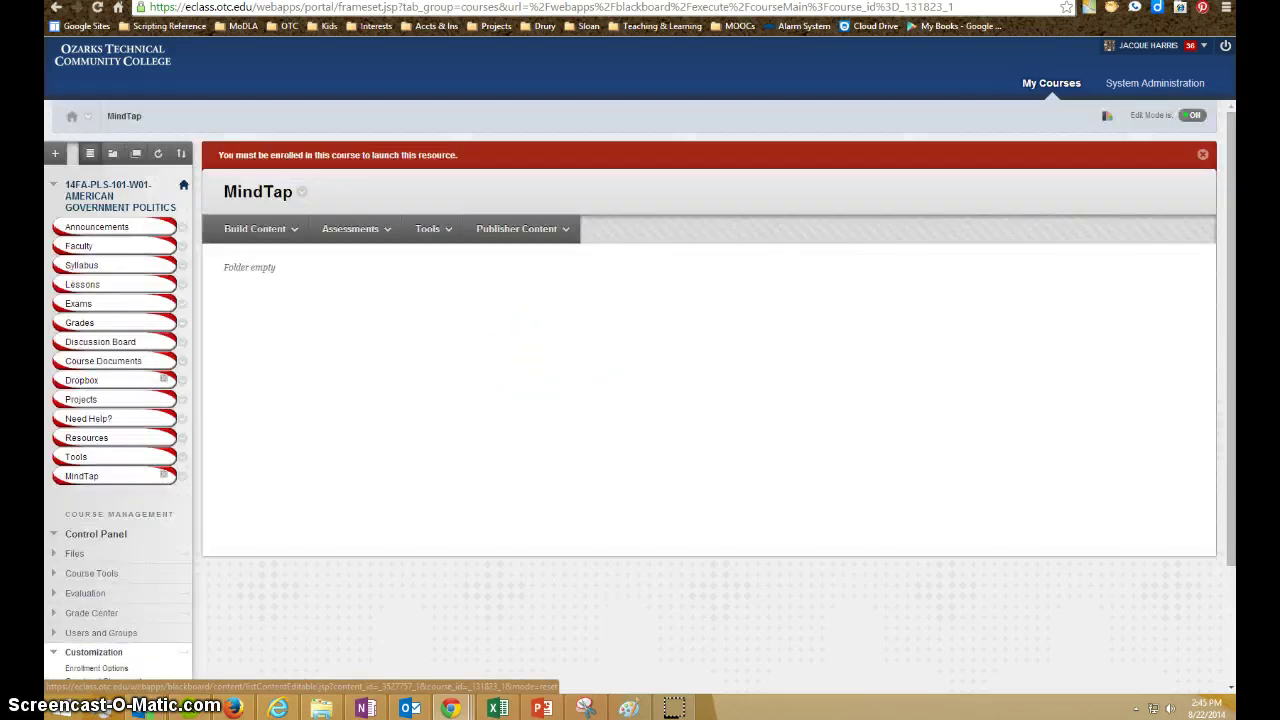
- Quick-enroll yourself with the Instructor role, then relaunch Cengage Learning MindLinks
scroll(90, 620, down, 3)
click(90, 620)
click(140, 670)
click(670, 95)
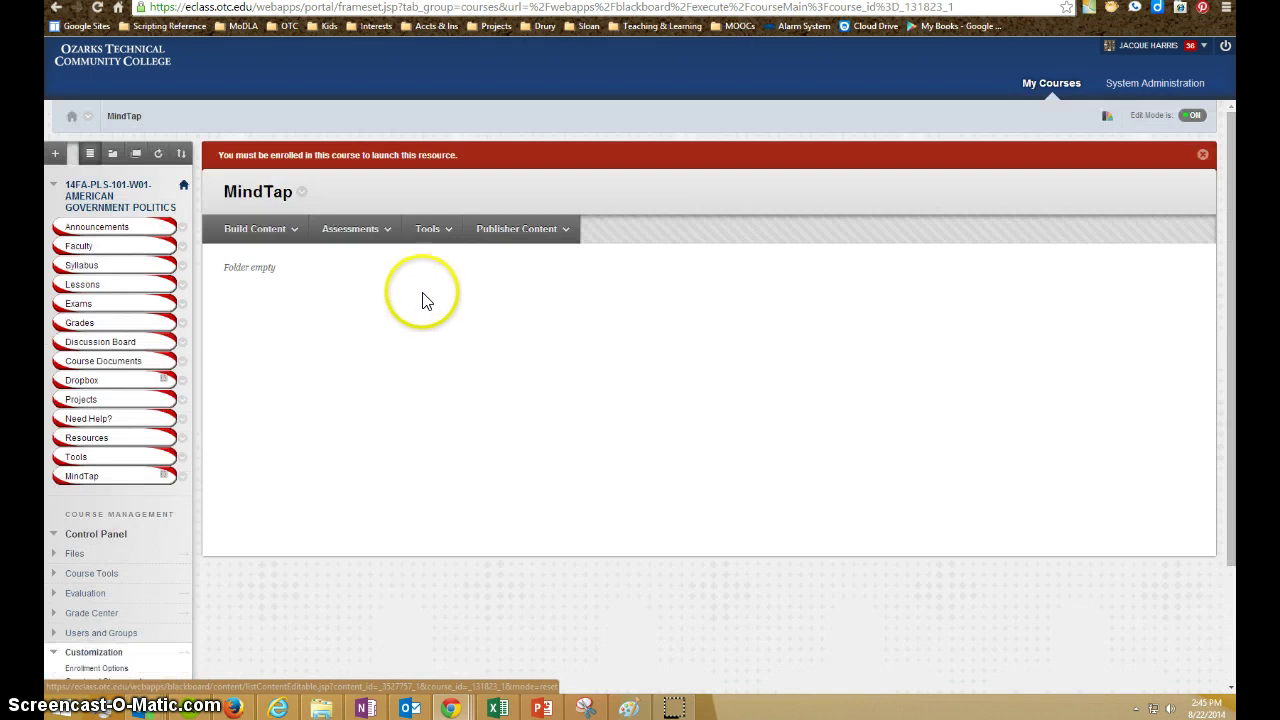
click(535, 226)
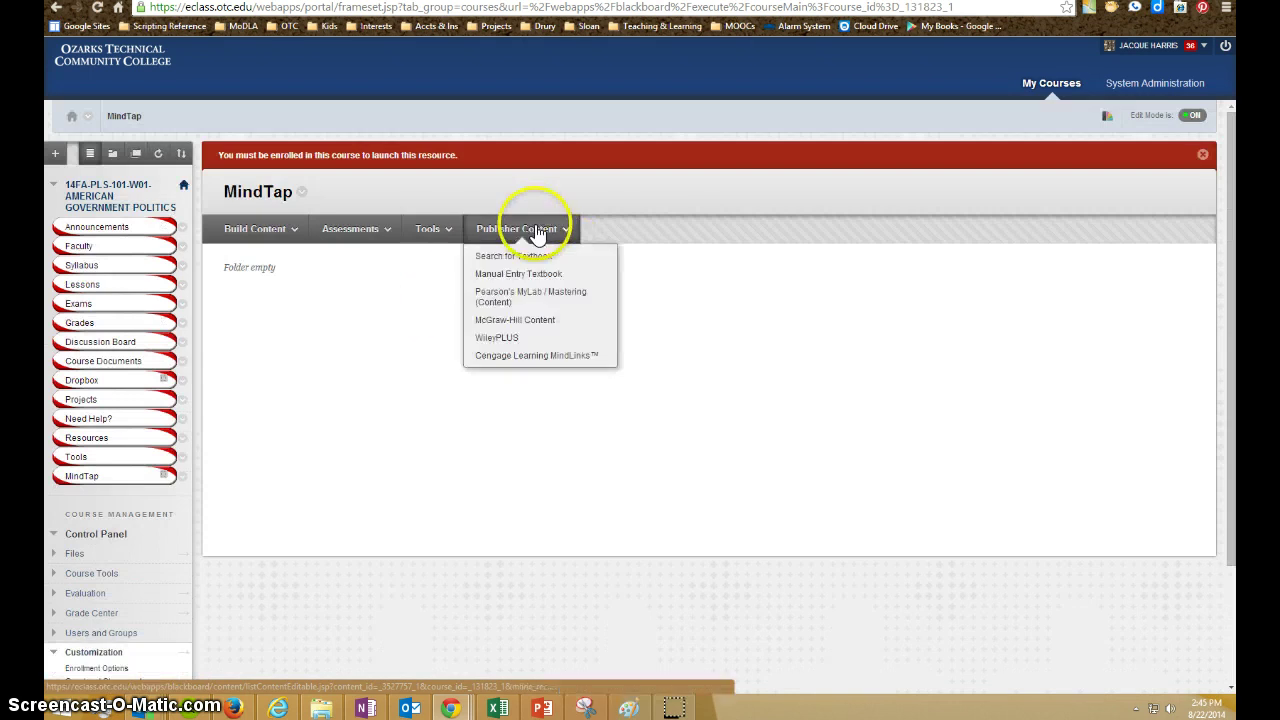
click(534, 358)
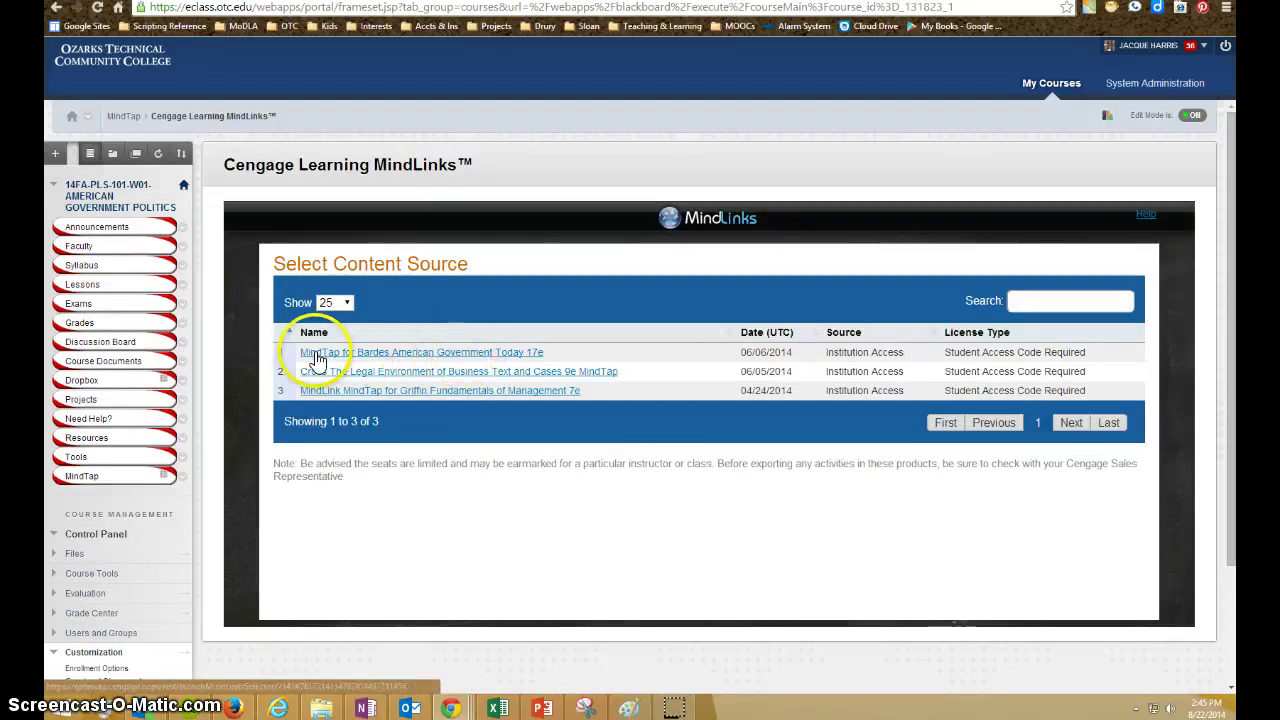
- Choose Bardes American Government Today 17e and create new course PLS-101-W01-14FA starting 08/22/2014
click(520, 355)
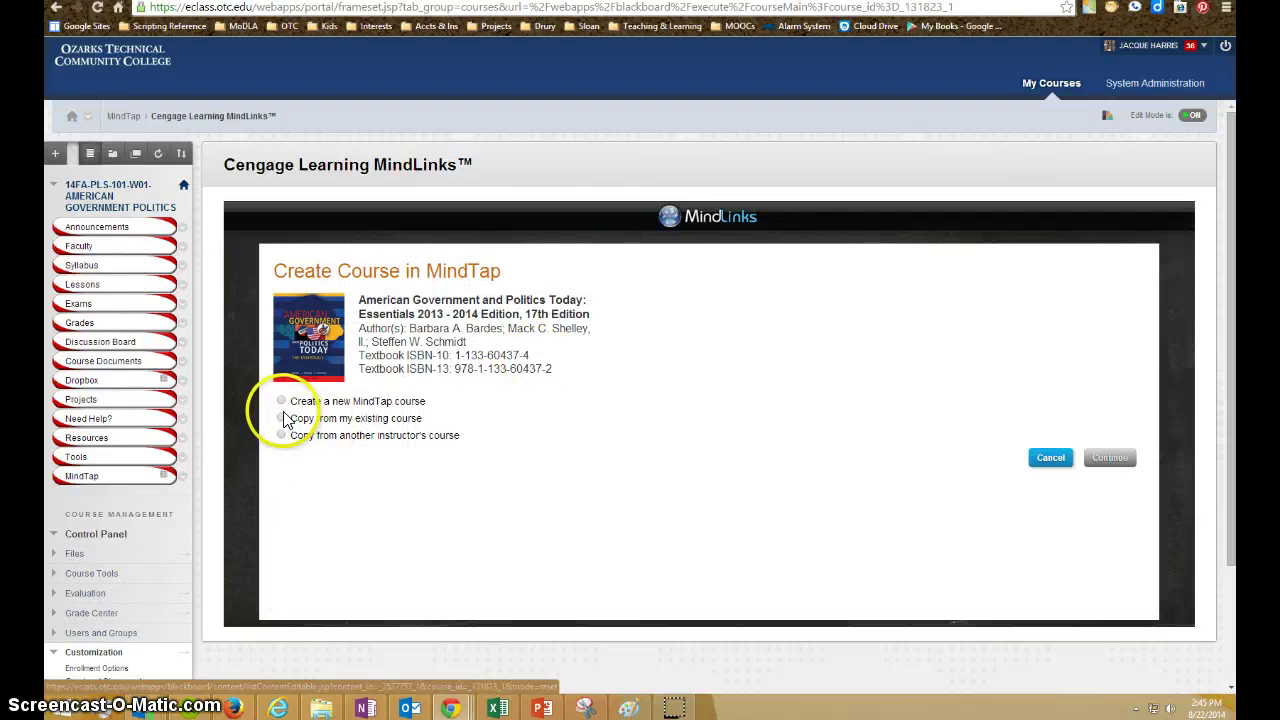
click(282, 402)
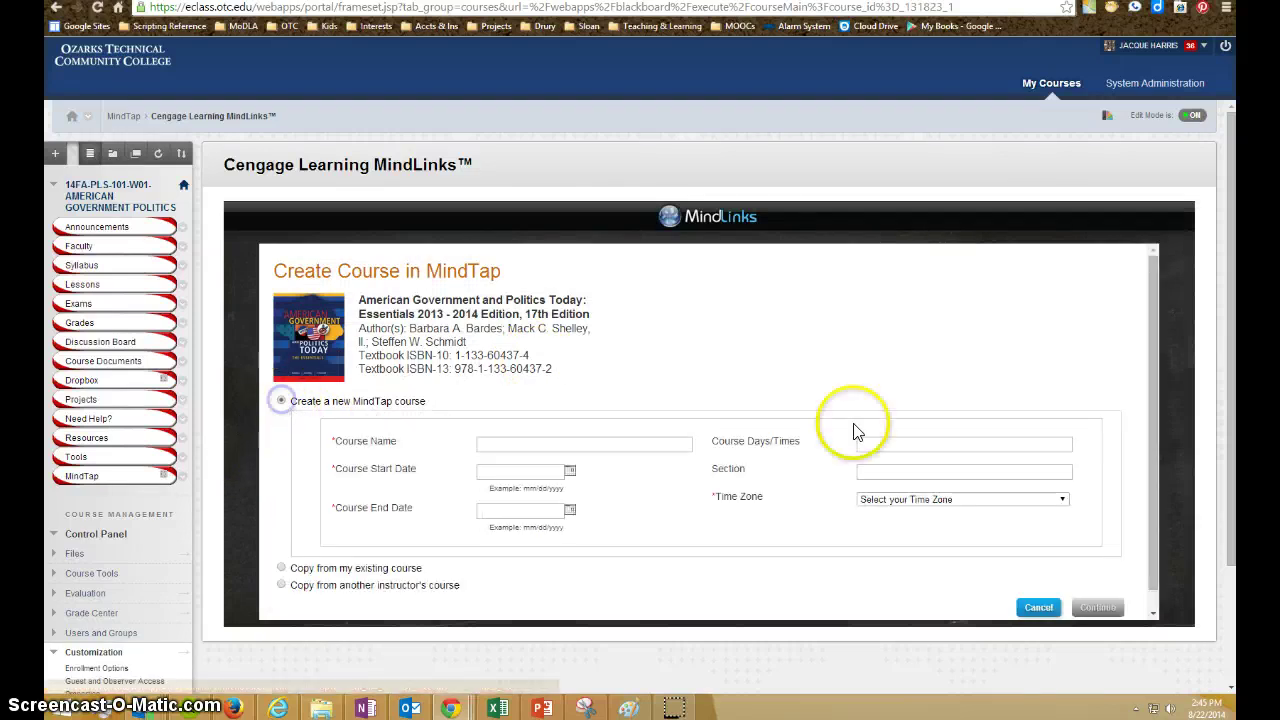
click(550, 445)
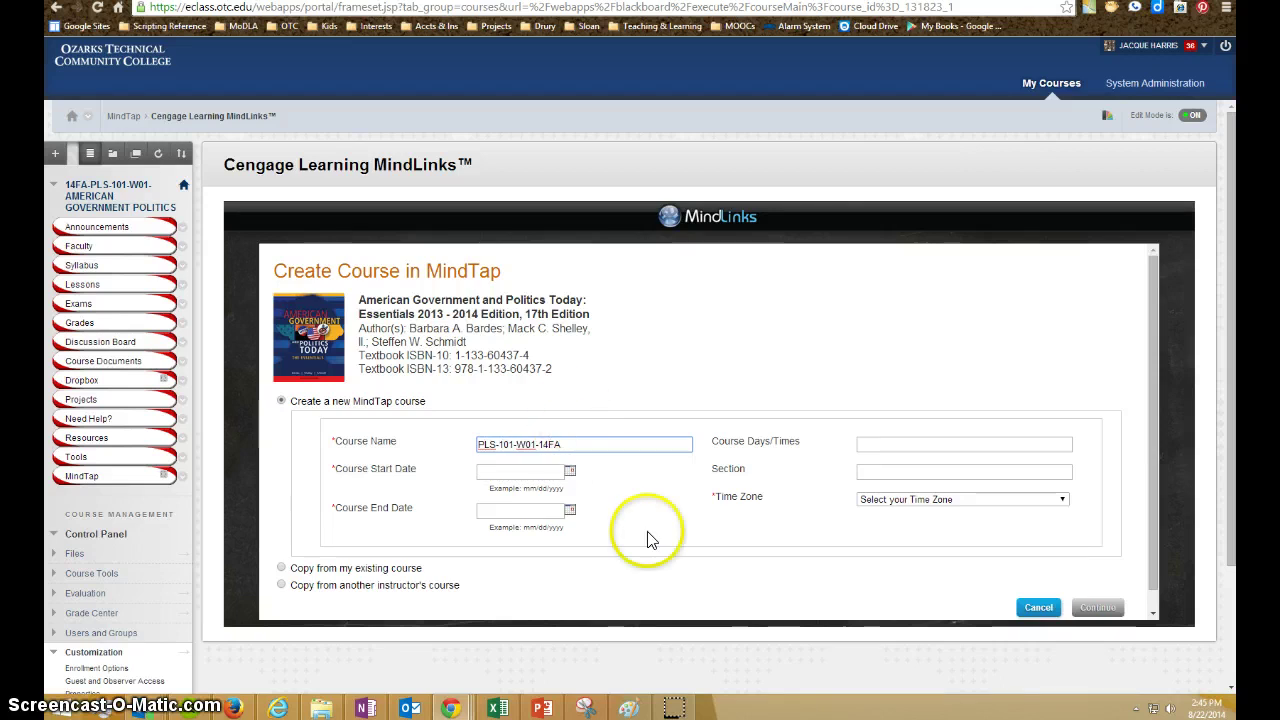
click(569, 470)
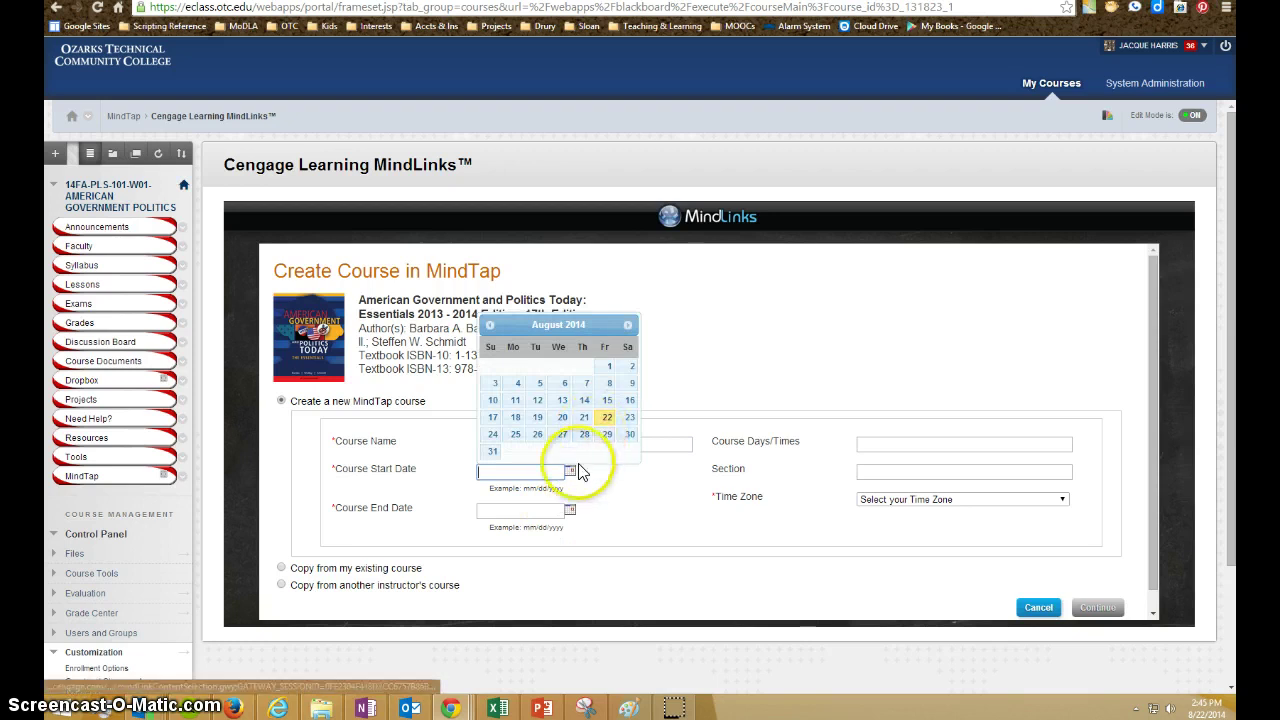
click(607, 417)
- Set the end date to 12/31/2014 and time zone to Central Time (US & Canada), then submit
click(569, 512)
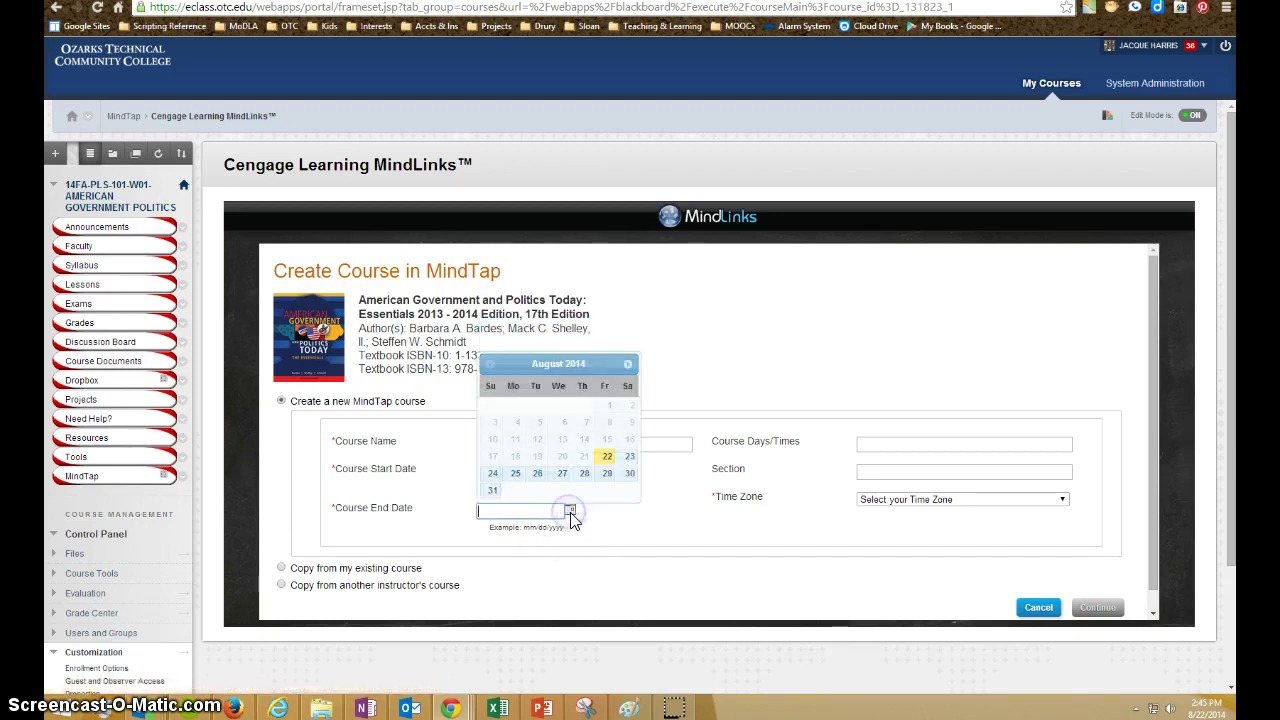
click(626, 366)
click(626, 366)
click(626, 366)
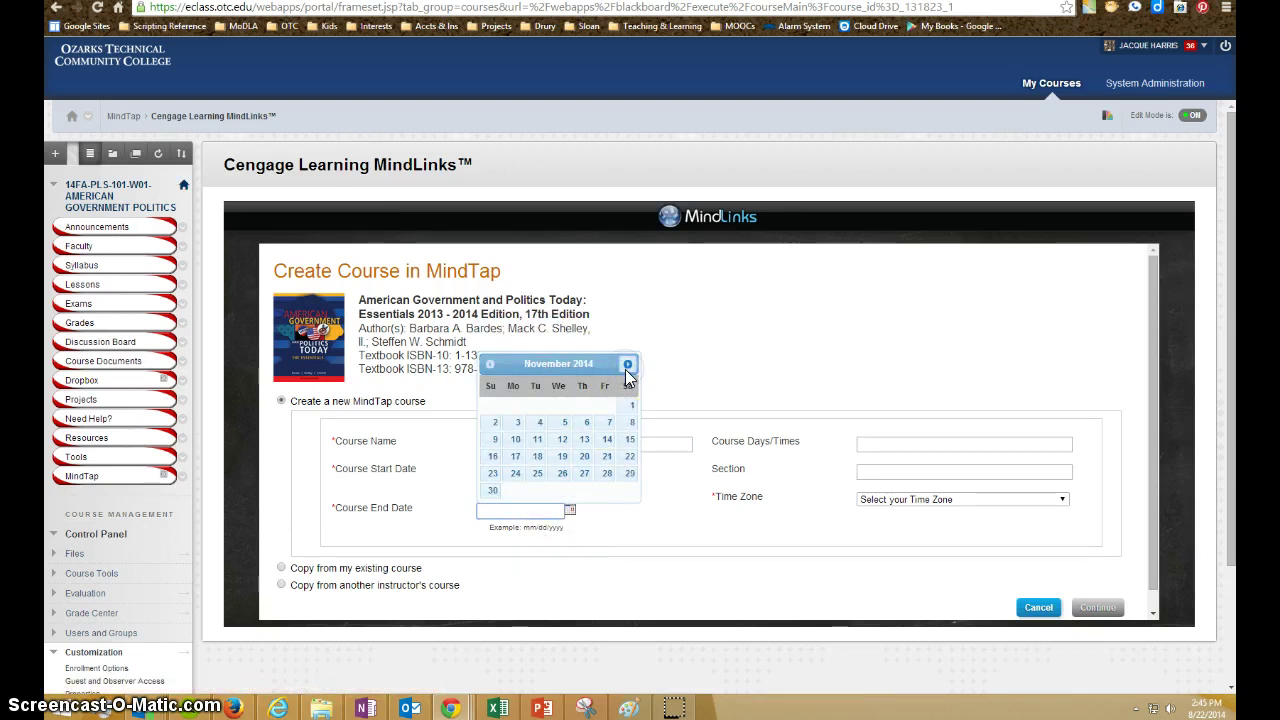
click(627, 366)
click(562, 490)
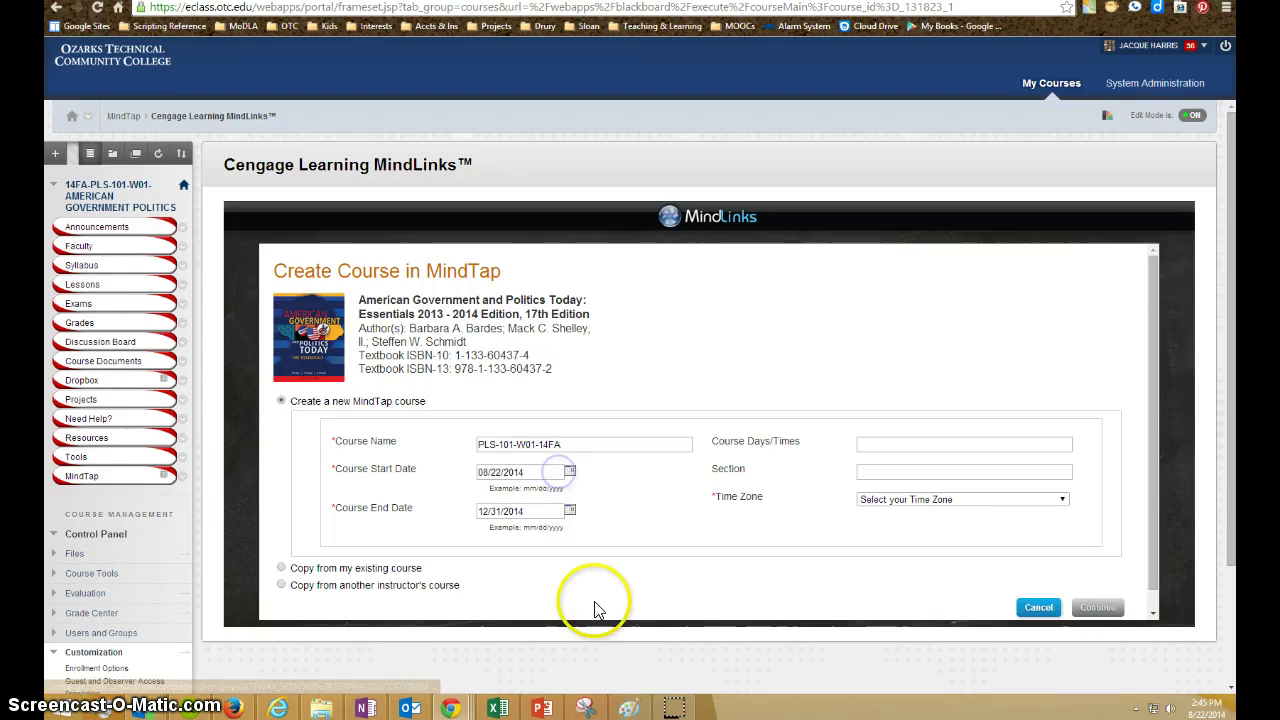
click(894, 445)
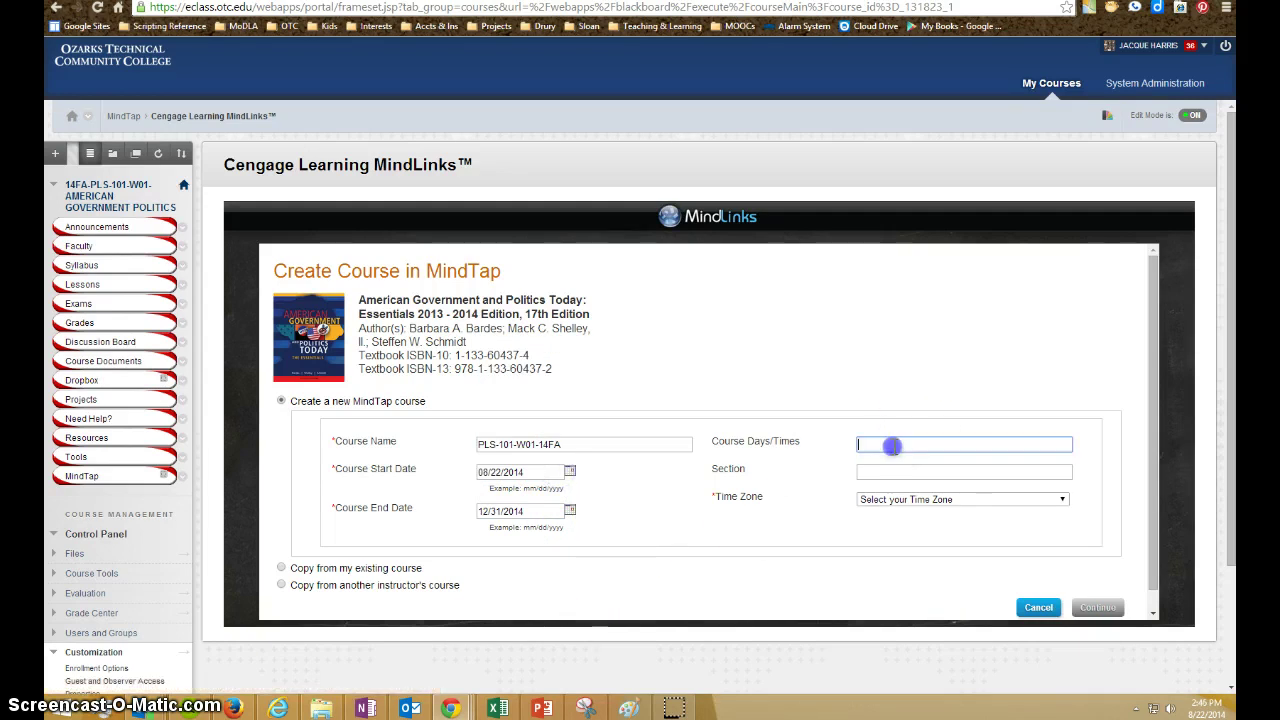
click(895, 505)
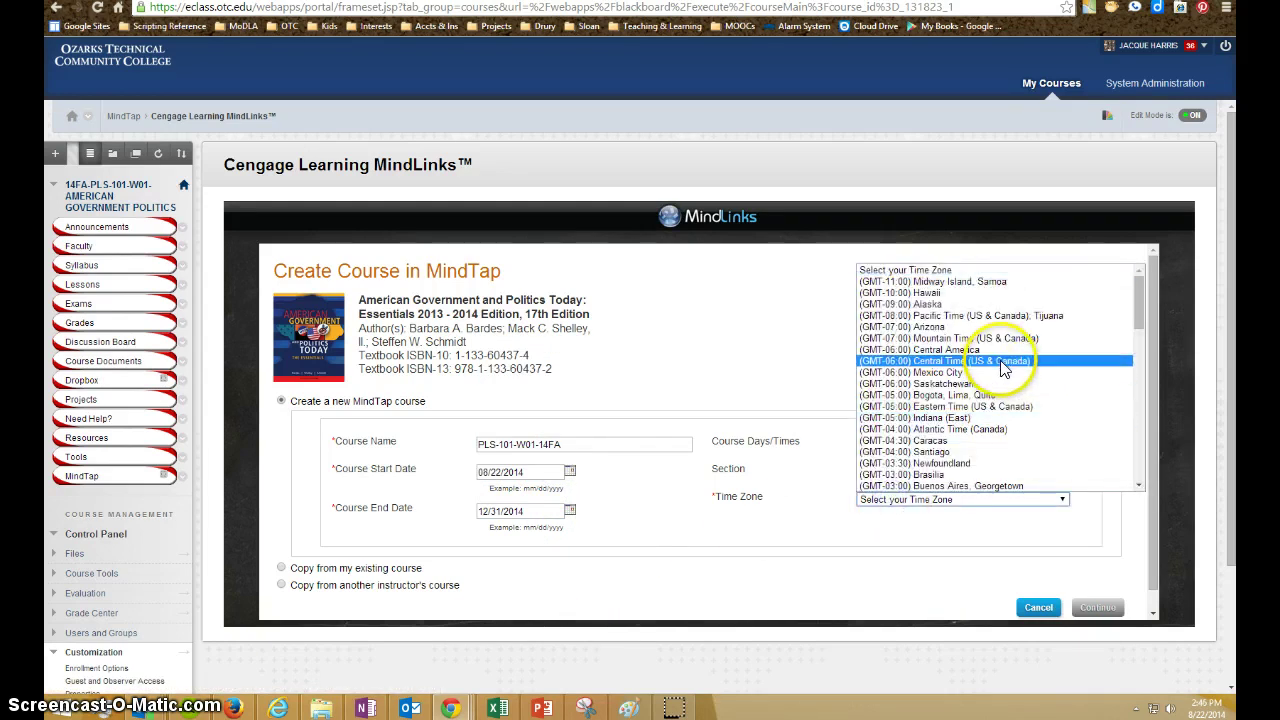
click(1004, 366)
click(1097, 607)
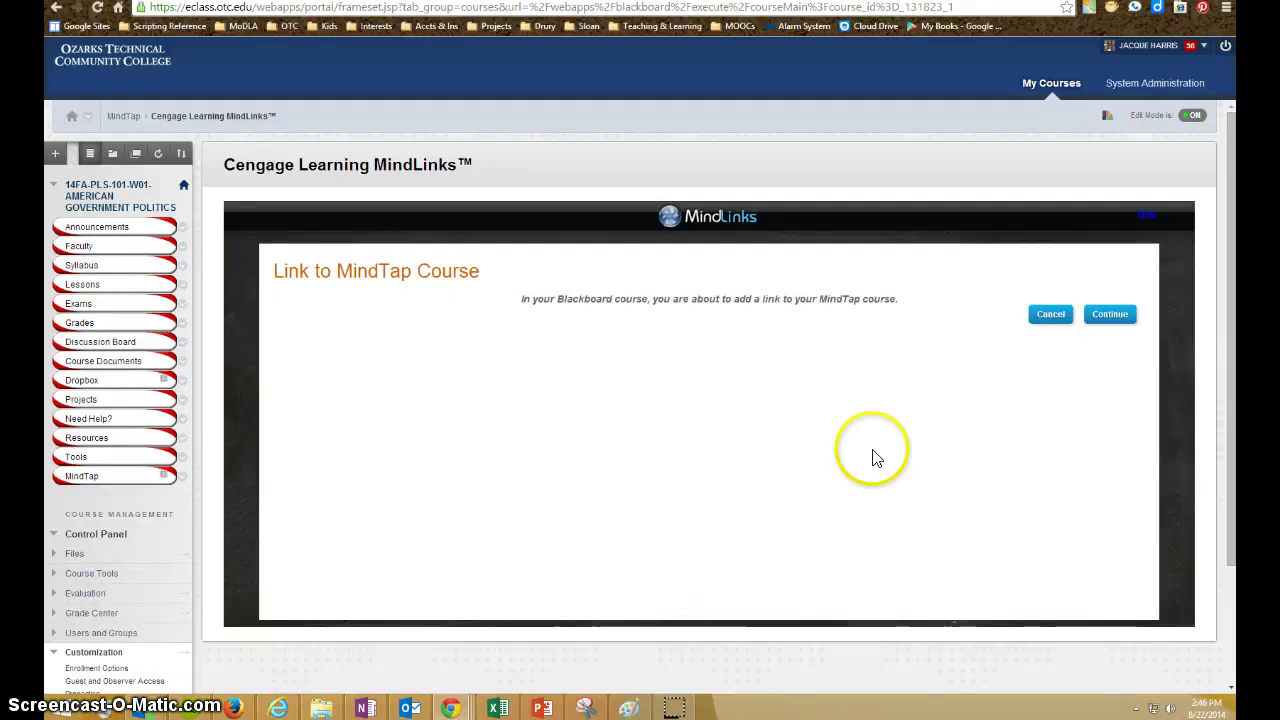
- Continue through Link to MindTap Course and Import Completed, then submit the link into the MindTap folder
click(1108, 314)
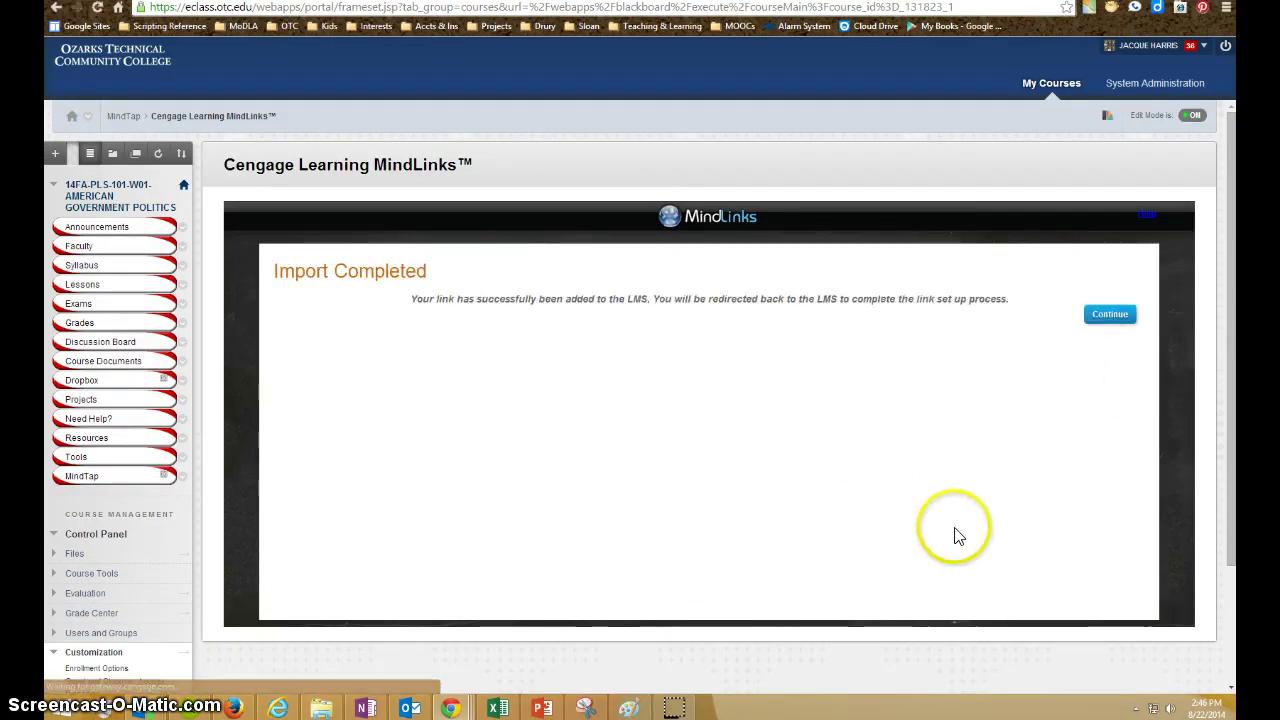
click(1110, 315)
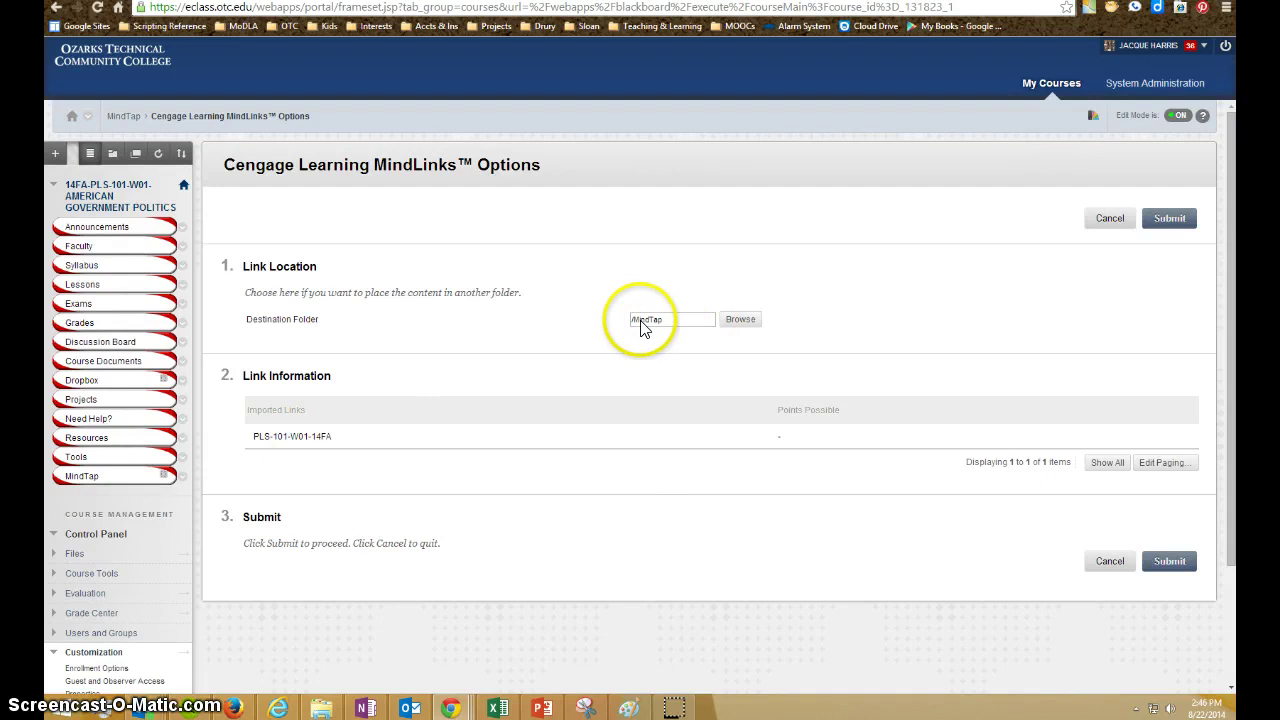
click(1183, 219)
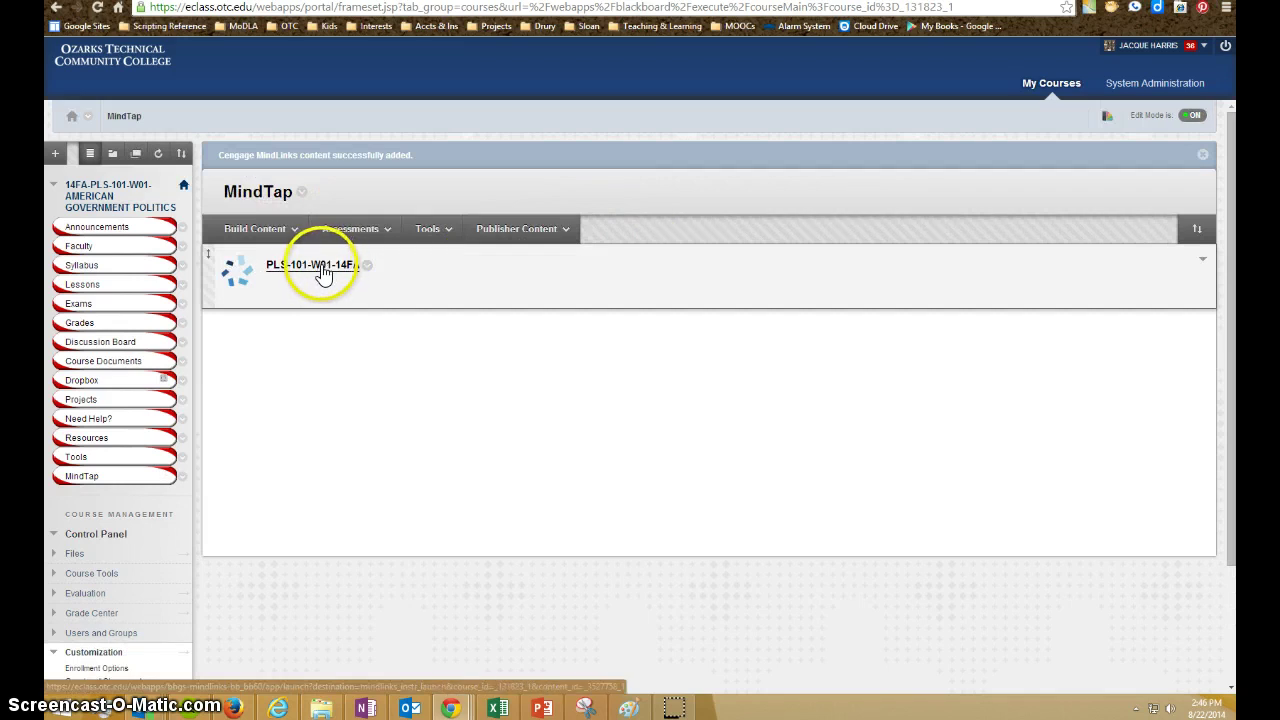
- Launch the PLS-101-W01-14FA link and scroll through the MindTap Service Agreement
click(296, 268)
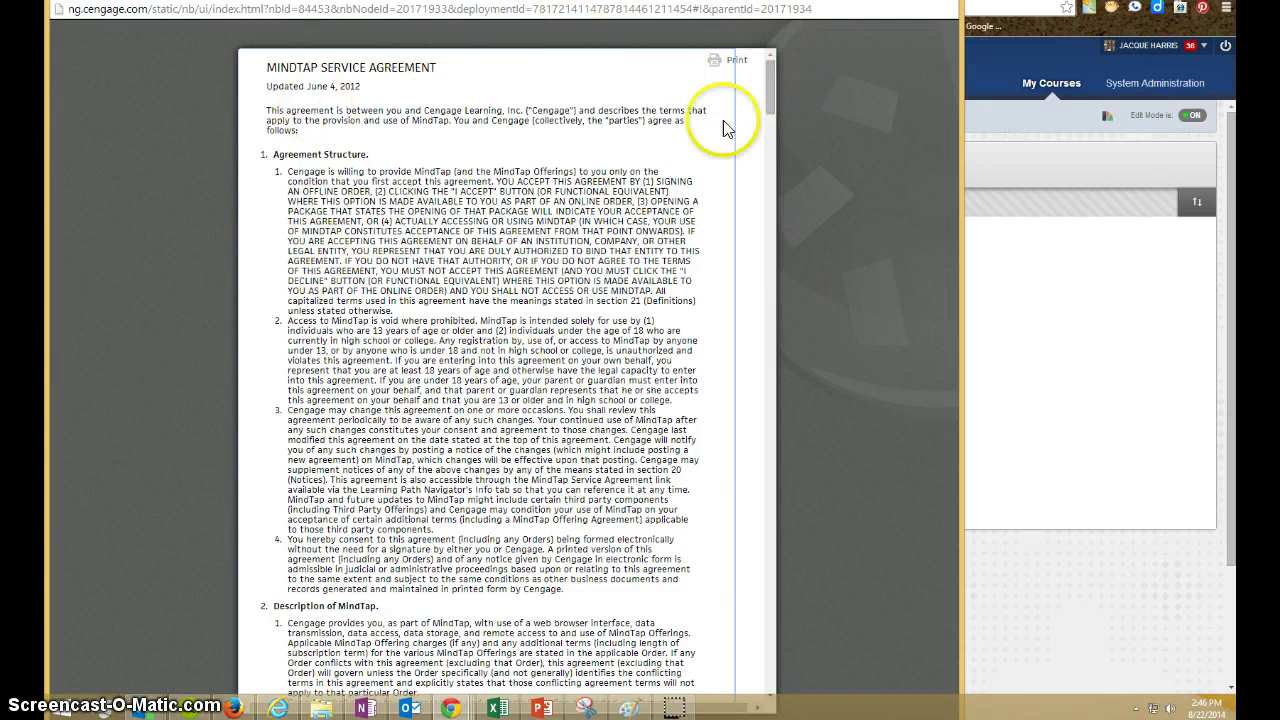
drag(769, 83, 771, 677)
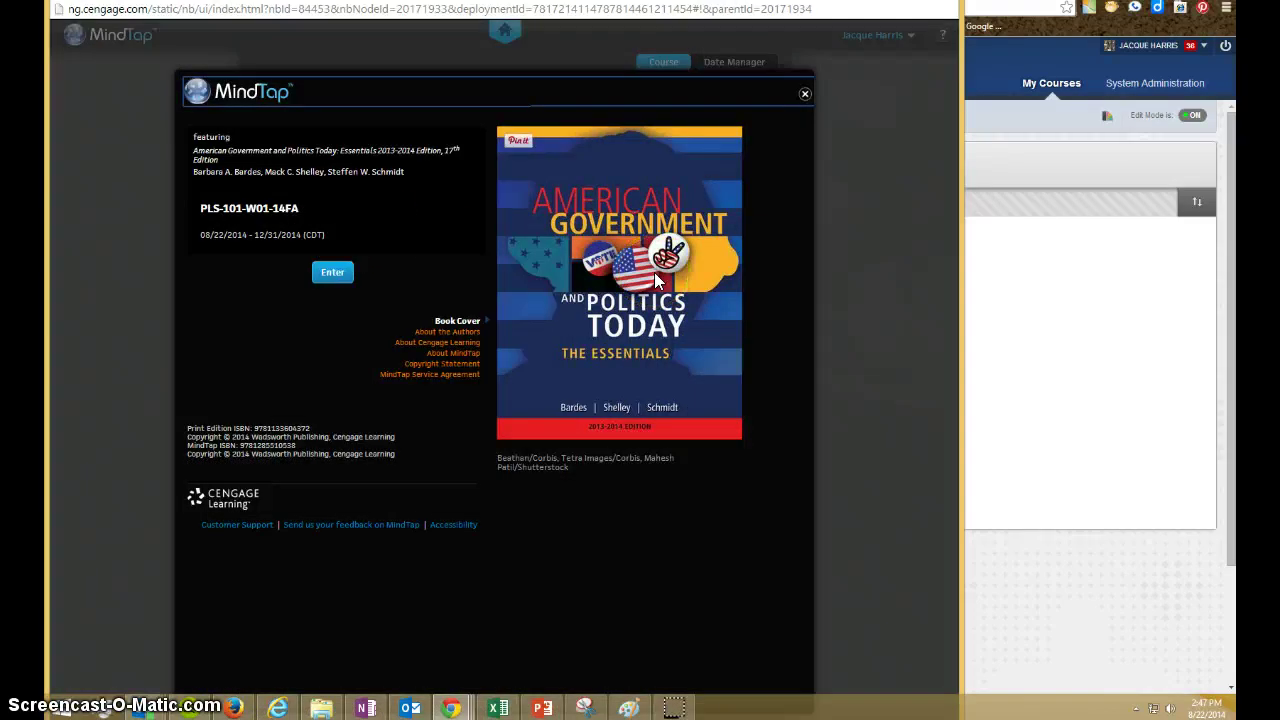
- Enter the course, dismiss the tour, select chapter 1: The Democratic Republic, and open the full e-book
click(335, 273)
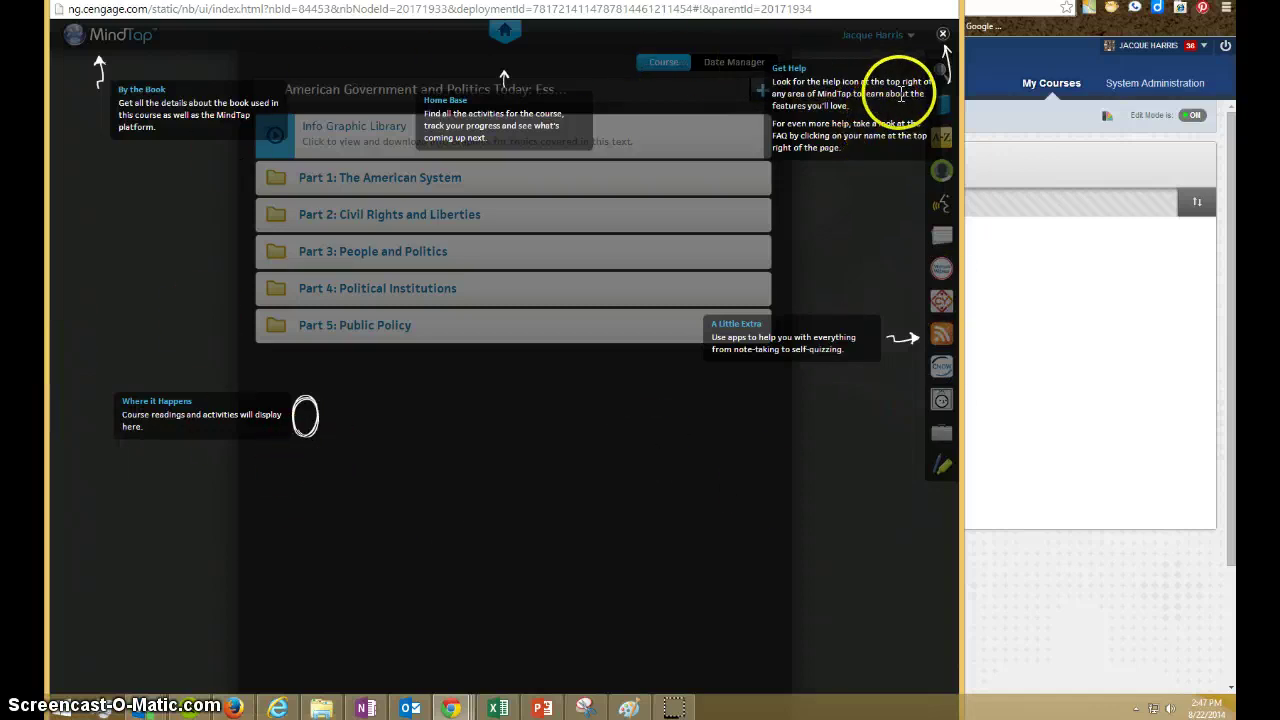
click(943, 38)
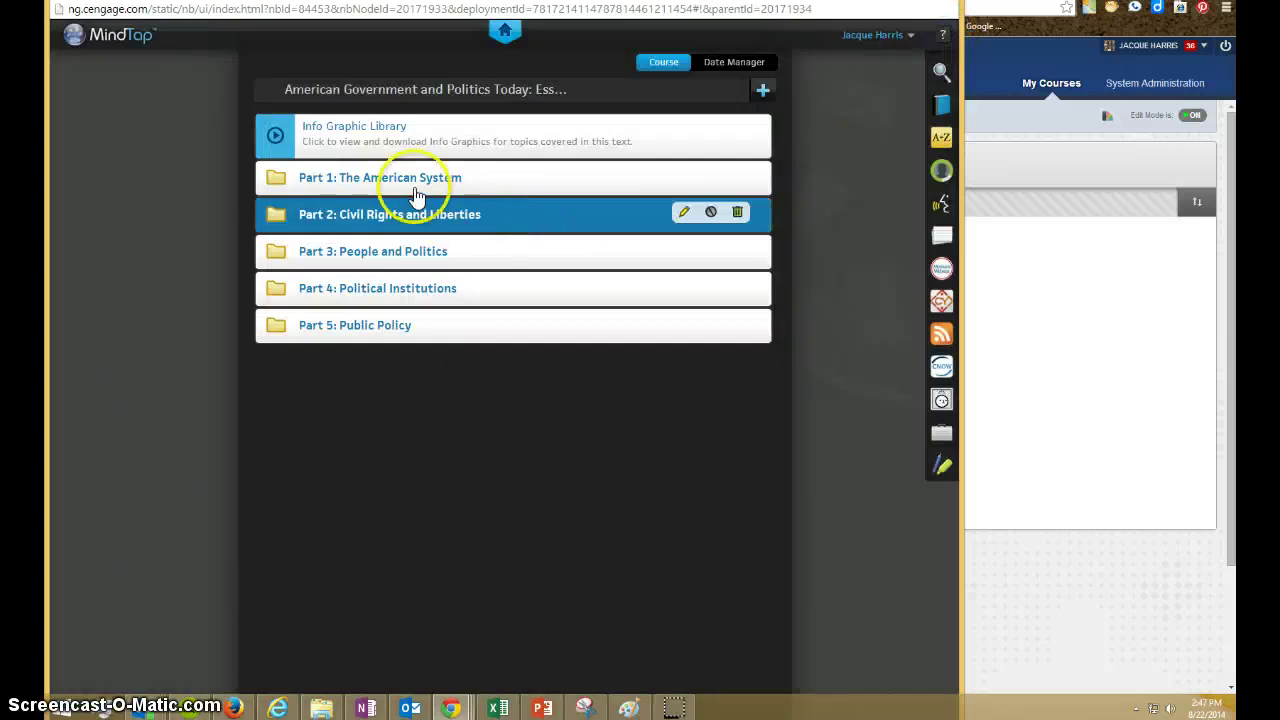
click(371, 183)
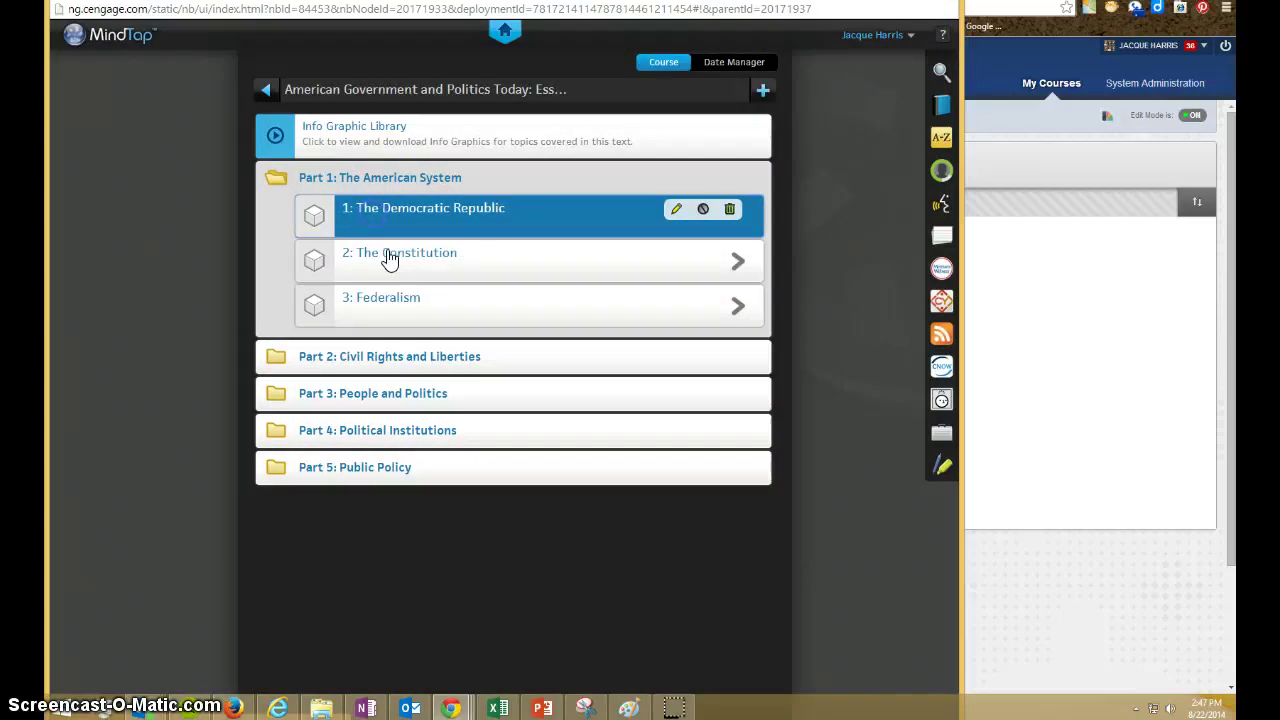
click(394, 222)
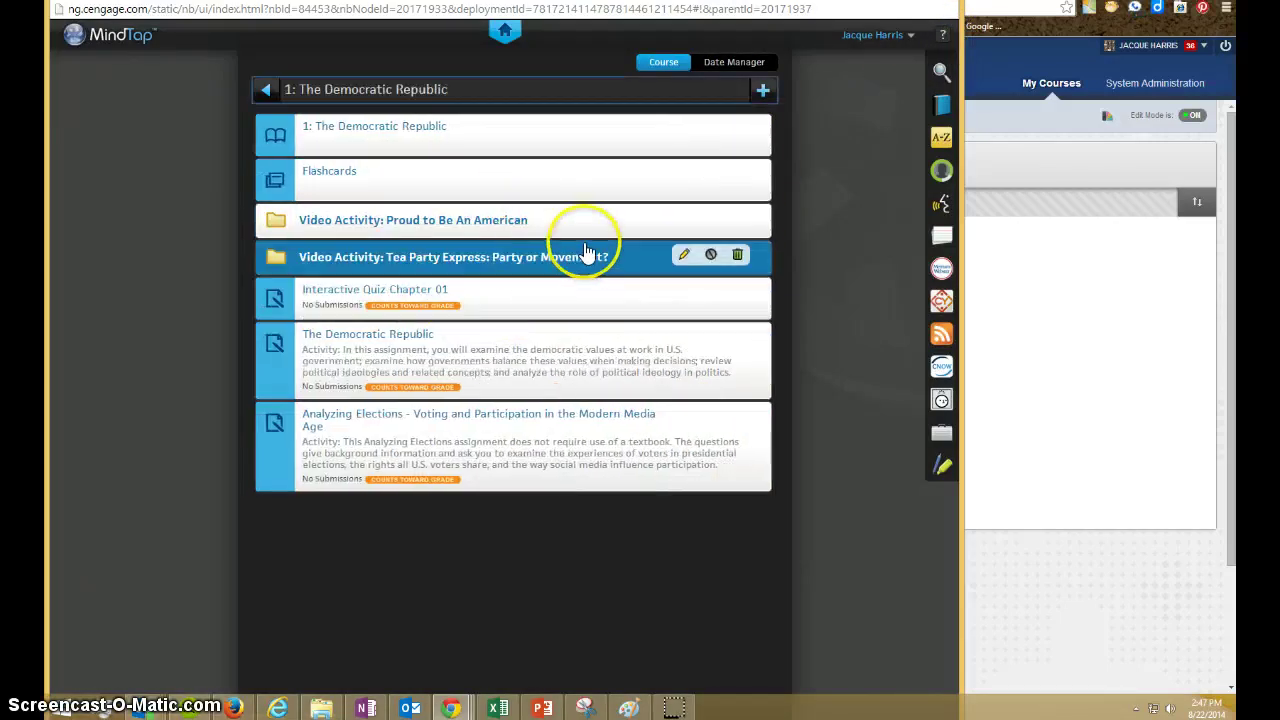
click(942, 110)
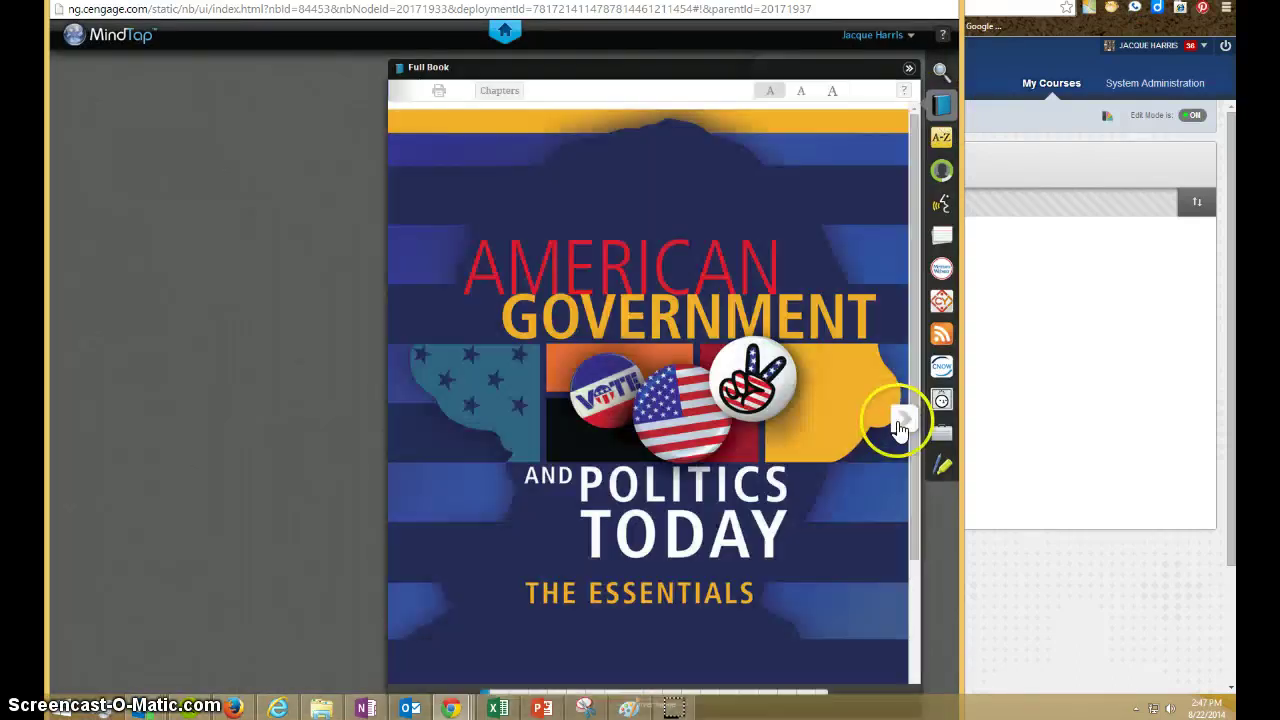
- Use the e-book chapters list to jump to 2. The Constitution, section Separatists, the Mayflower, and the Compact
click(902, 424)
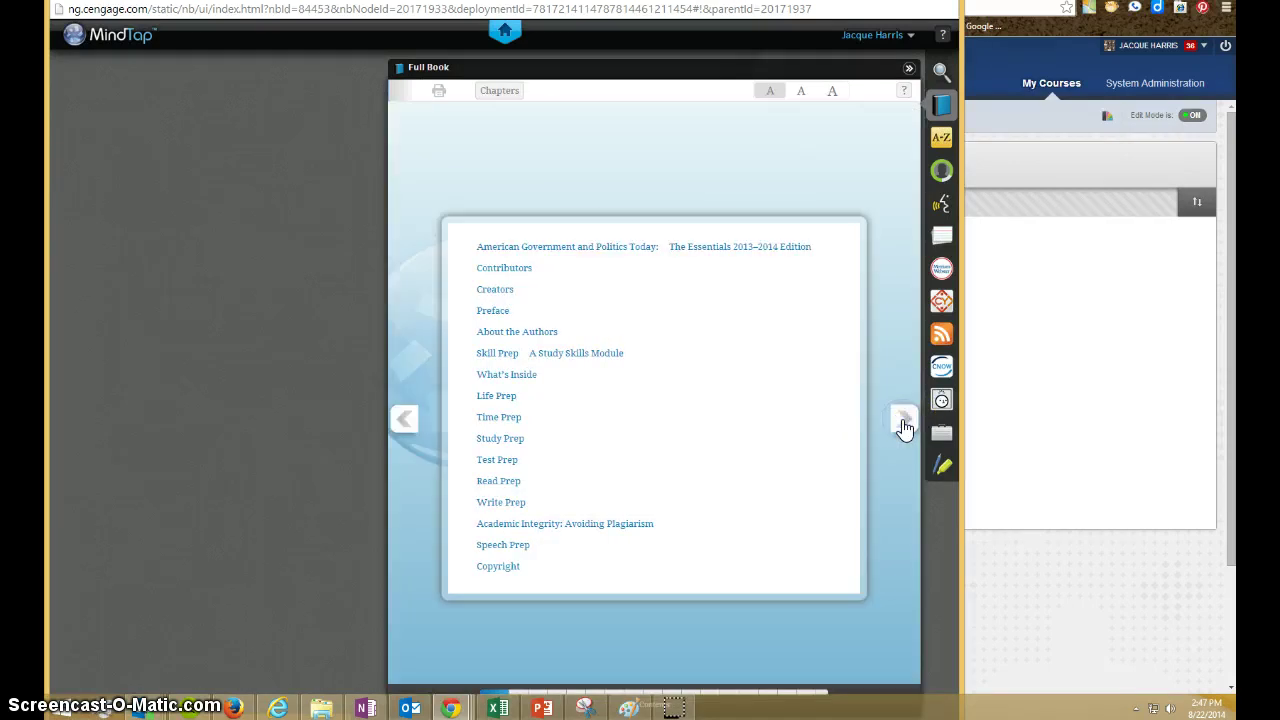
click(496, 91)
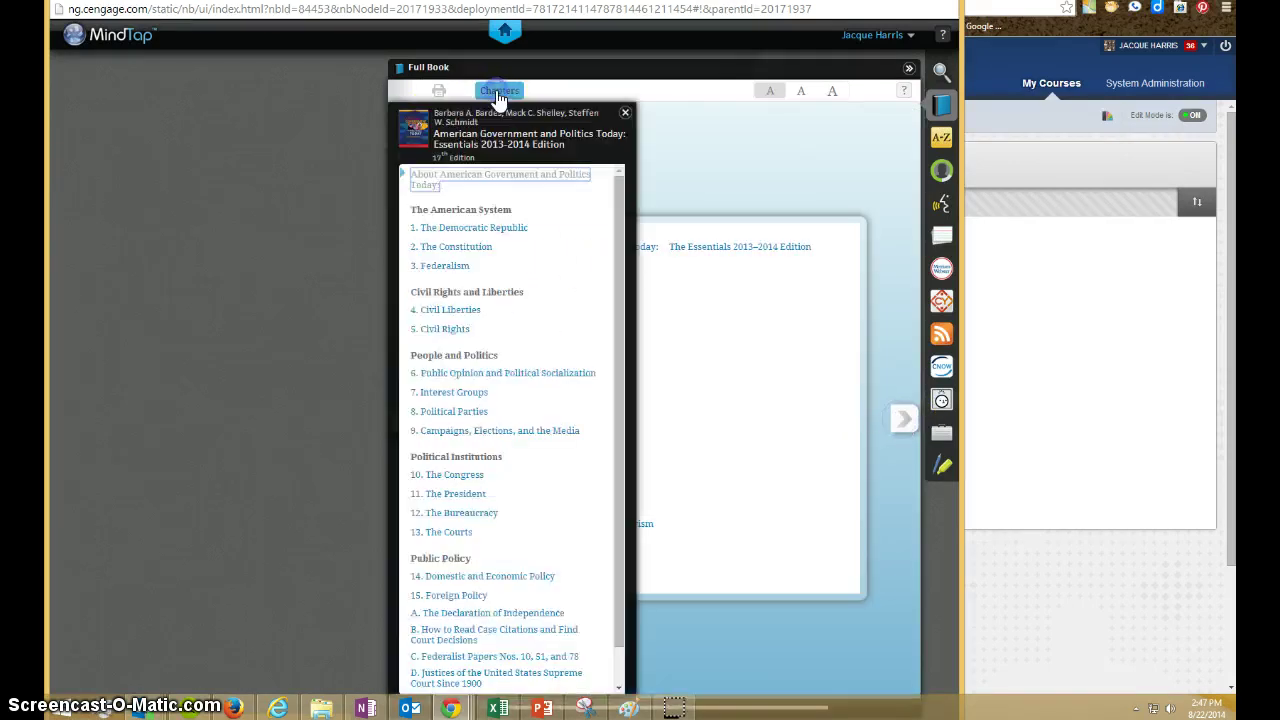
click(447, 250)
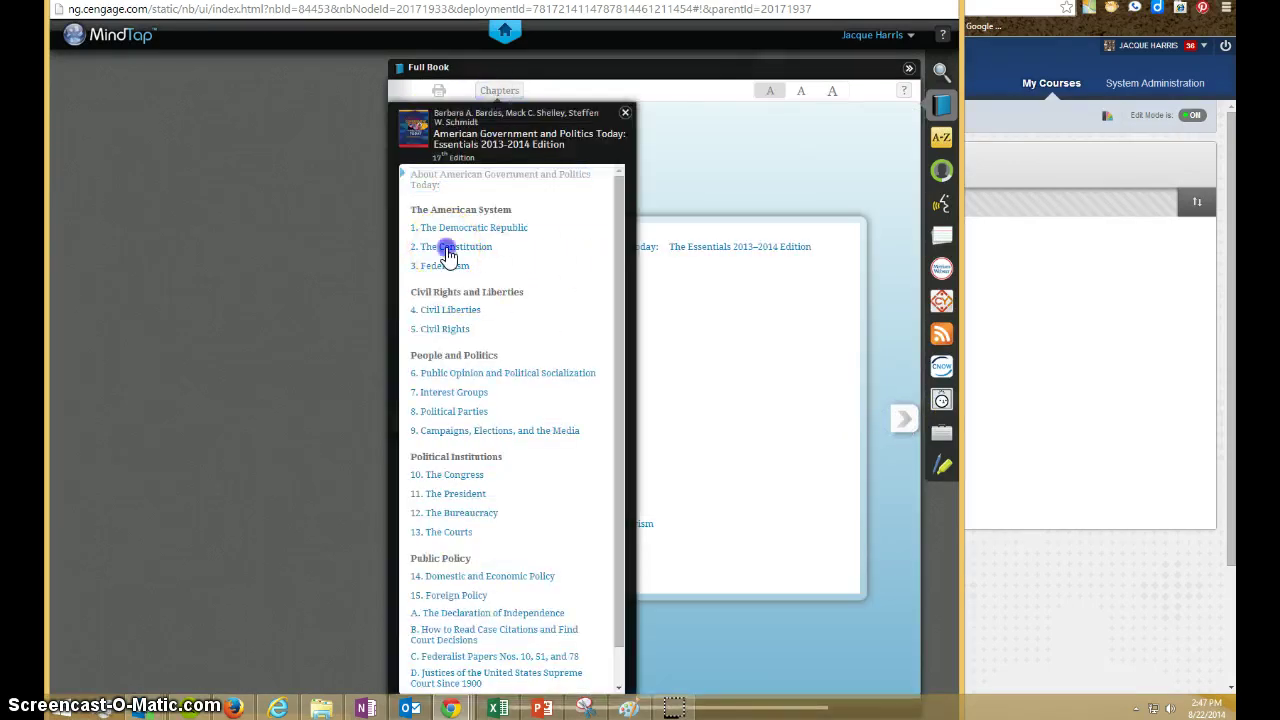
click(556, 375)
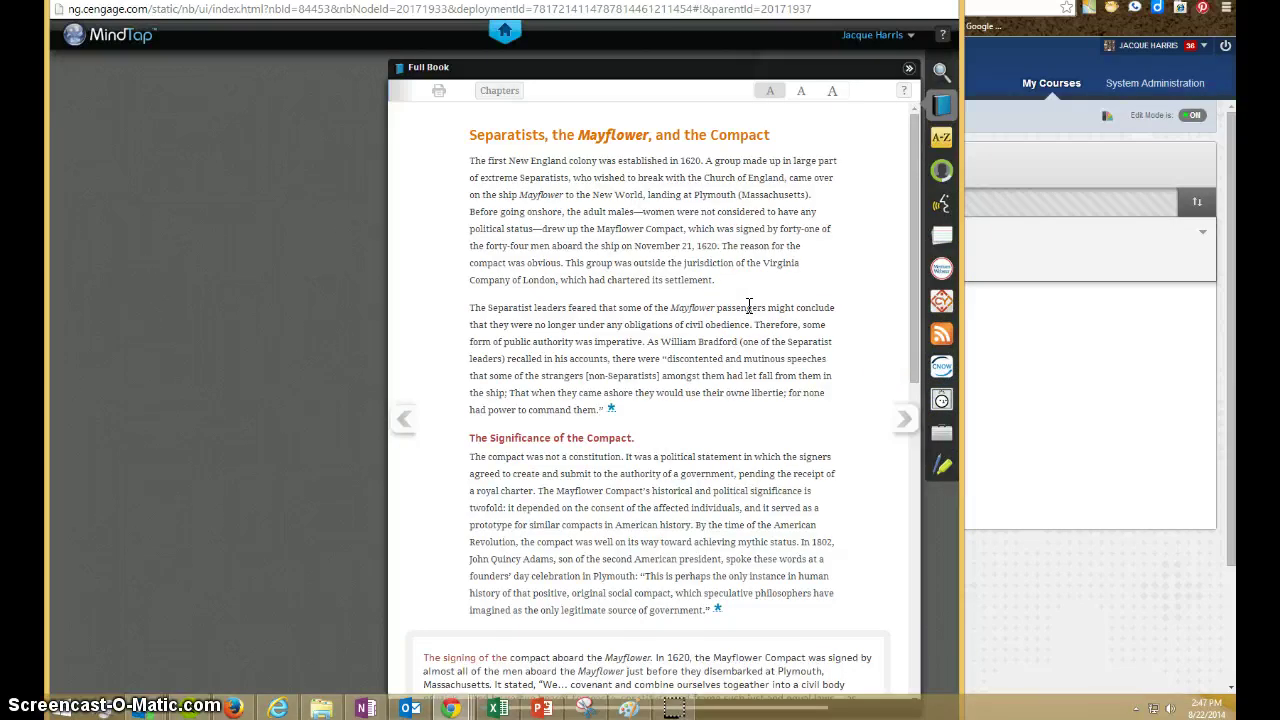
click(679, 252)
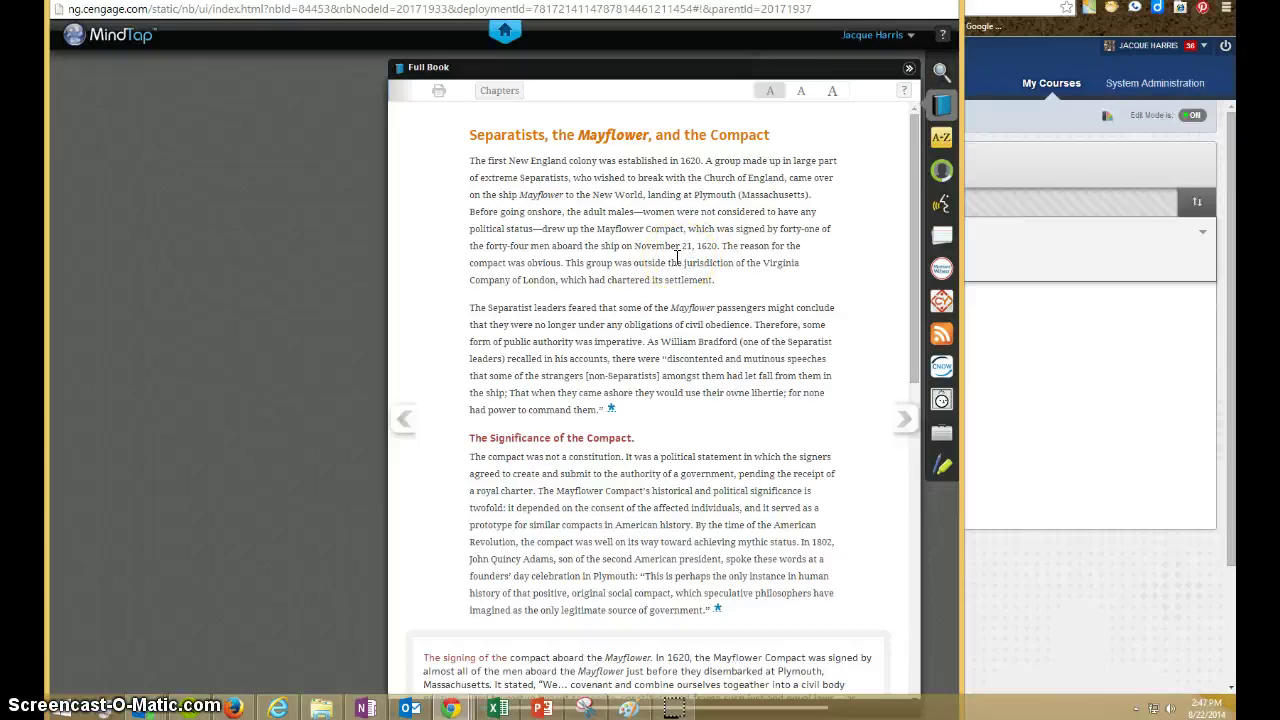